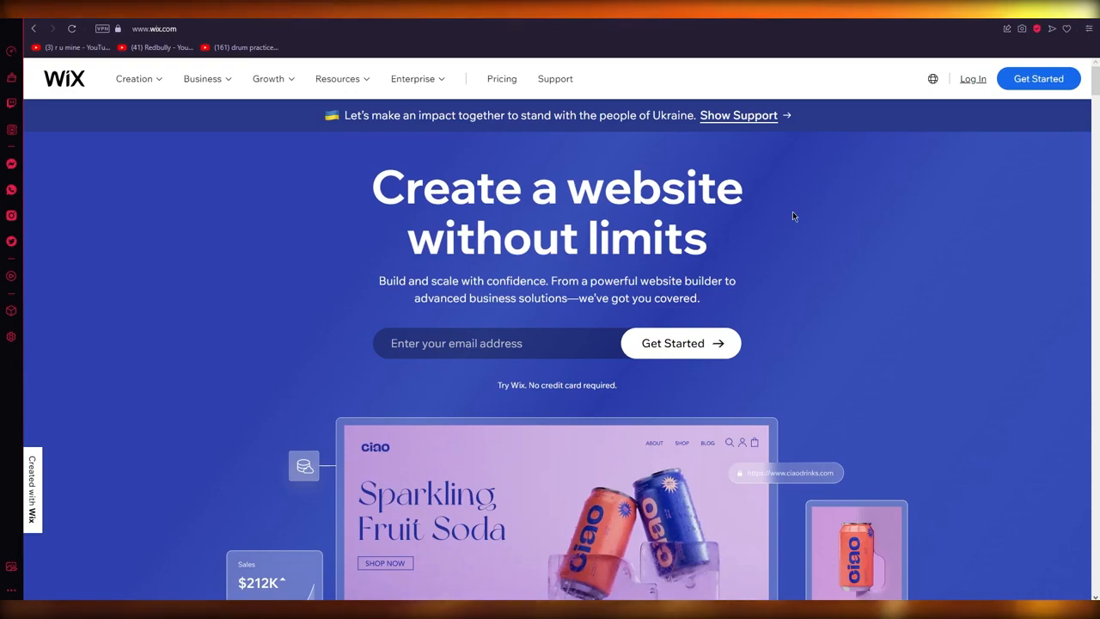
Scroll through the Wix homepage to look over its content
{"action": "scroll", "coordinate": [986, 365], "scroll_direction": "down", "scroll_amount": 2}
{"action": "scroll", "coordinate": [987, 365], "scroll_direction": "down", "scroll_amount": 5}
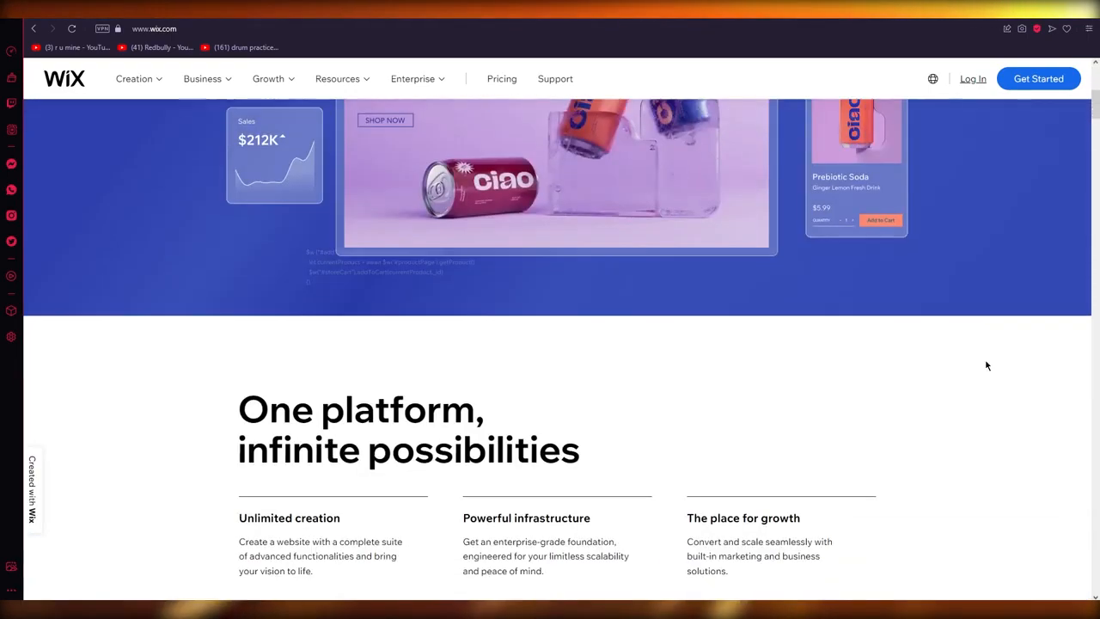
{"action": "scroll", "coordinate": [987, 365], "scroll_direction": "up", "scroll_amount": 7}
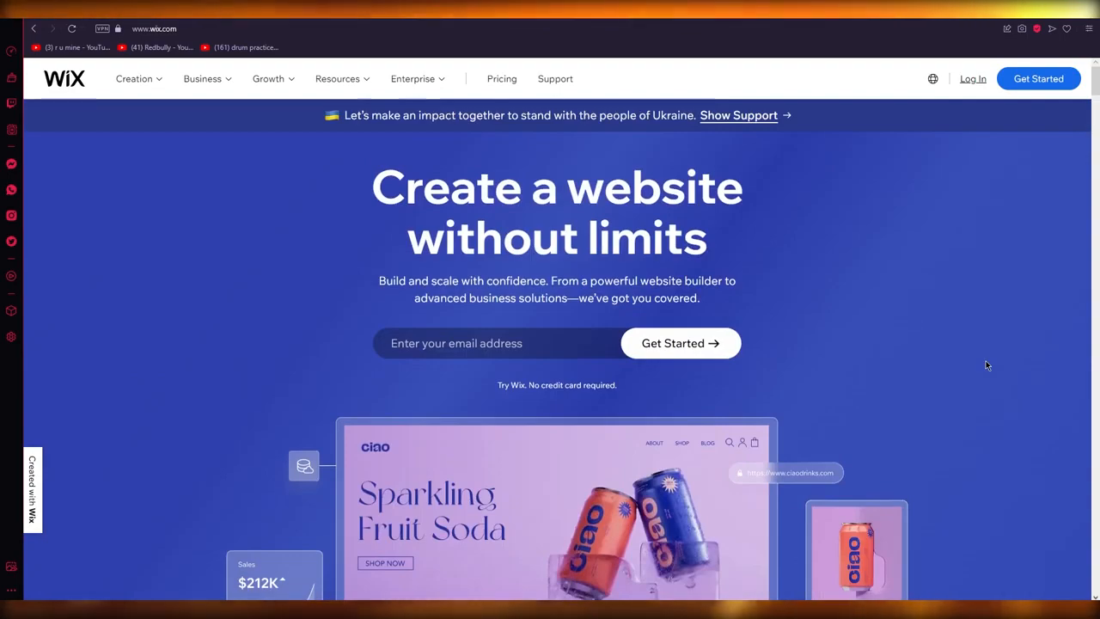
{"action": "scroll", "coordinate": [1003, 470], "scroll_direction": "down", "scroll_amount": 5}
{"action": "scroll", "coordinate": [1003, 470], "scroll_direction": "down", "scroll_amount": 4}
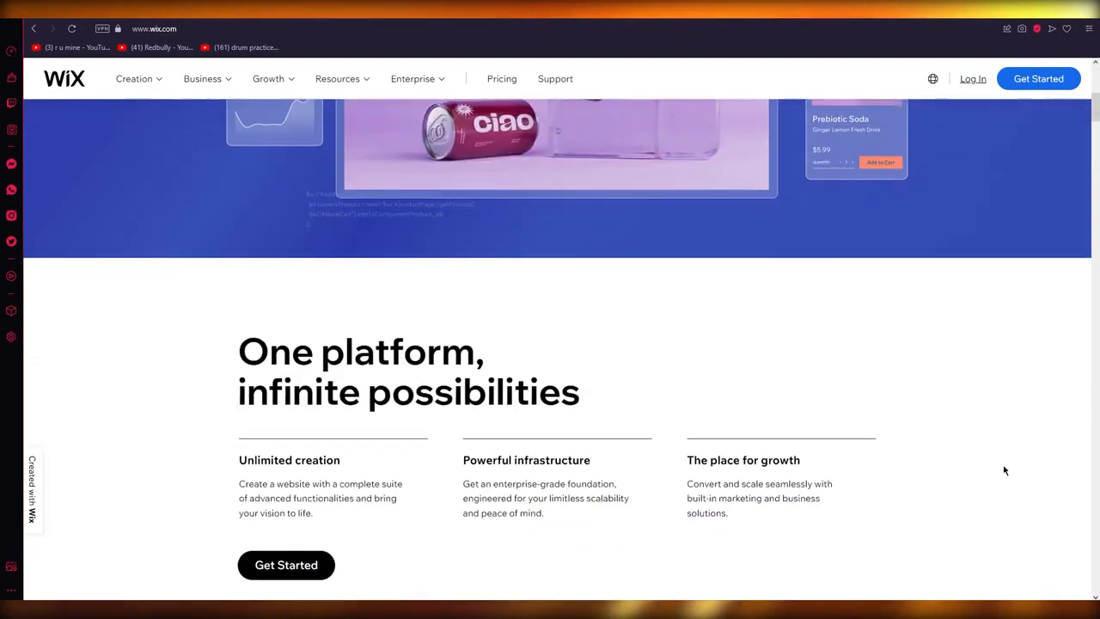
{"action": "scroll", "coordinate": [1003, 470], "scroll_direction": "up", "scroll_amount": 9}
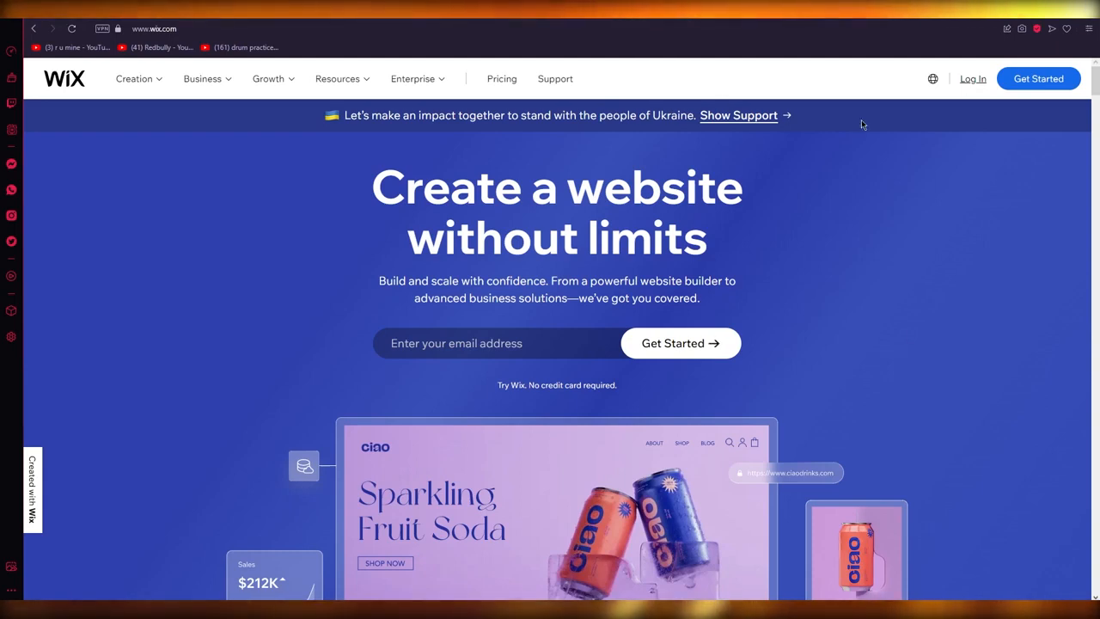
{"action": "left_click", "coordinate": [308, 31]}
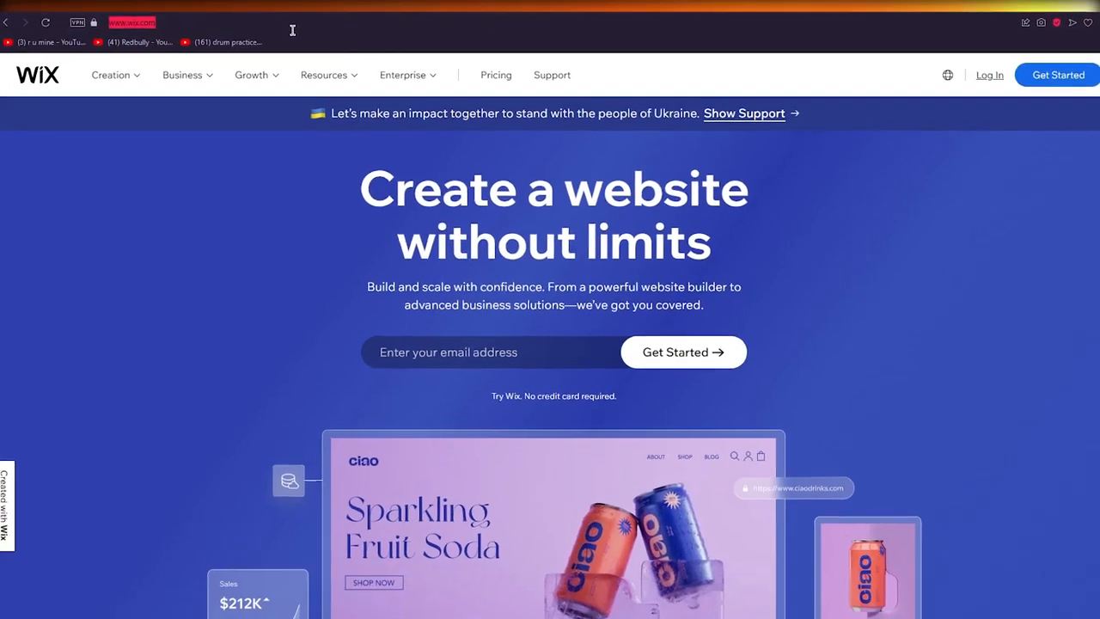
{"action": "type", "text": "www.webs"}
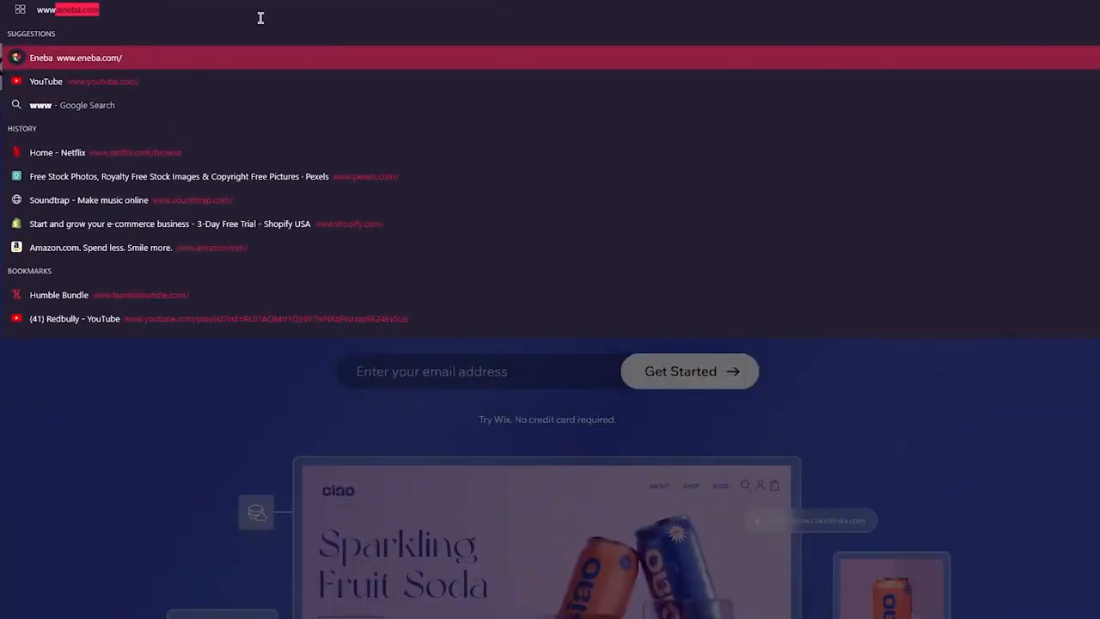
{"action": "type", "text": "it"}
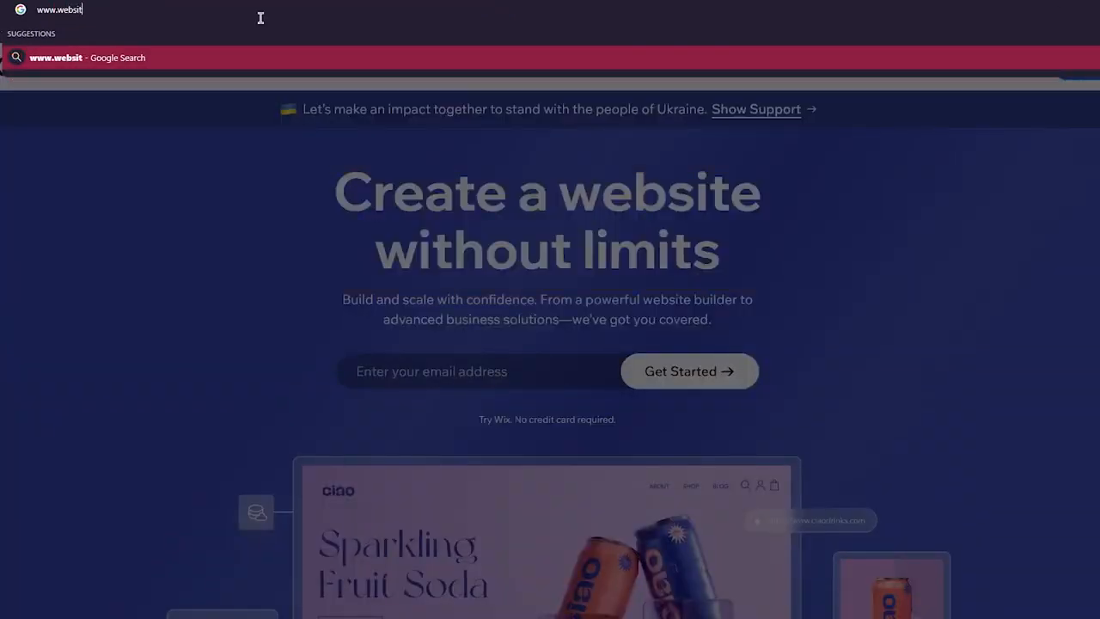
{"action": "type", "text": "eworldmedia.com"}
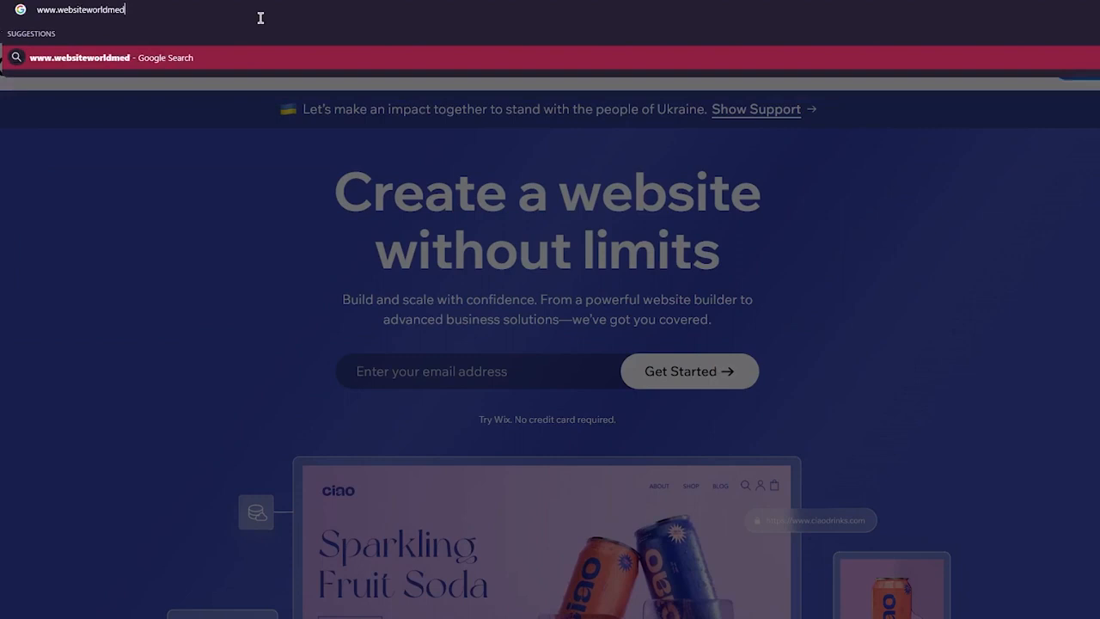
{"action": "type", "text": "/wix"}
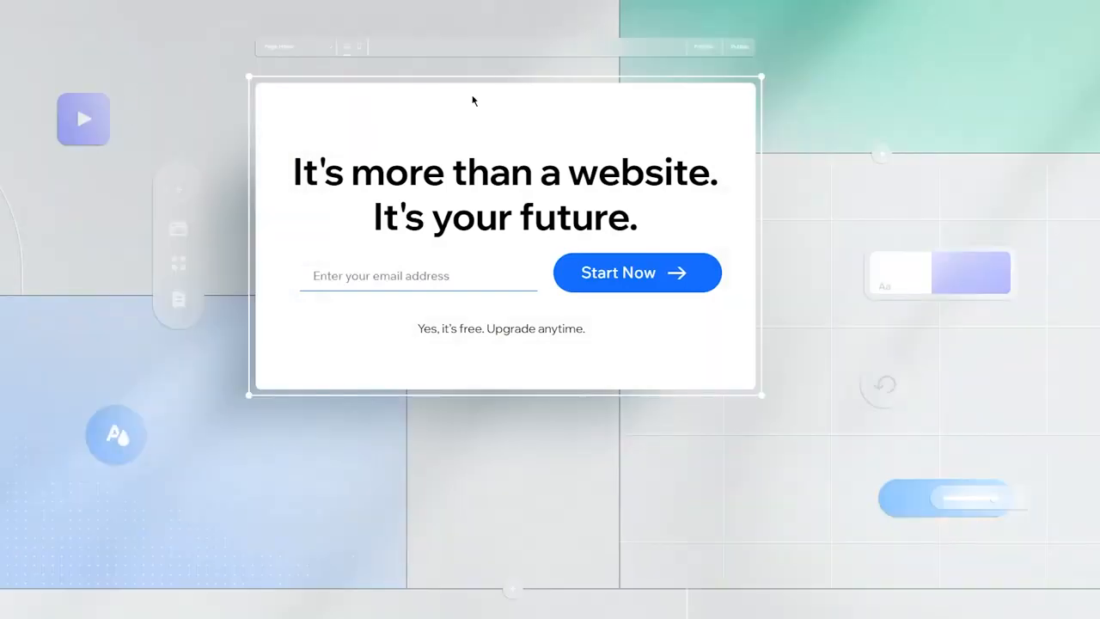
Open Temp Mail in a new tab and copy the temporary email address
{"action": "left_click", "coordinate": [409, 284]}
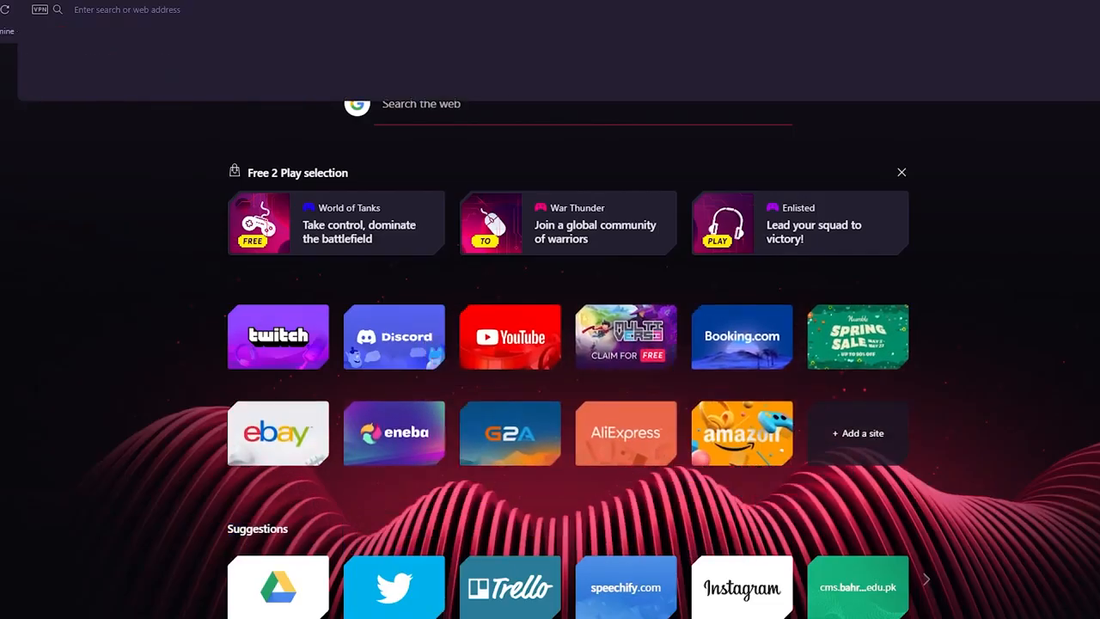
{"action": "type", "text": "tem"}
{"action": "key", "text": "Return"}
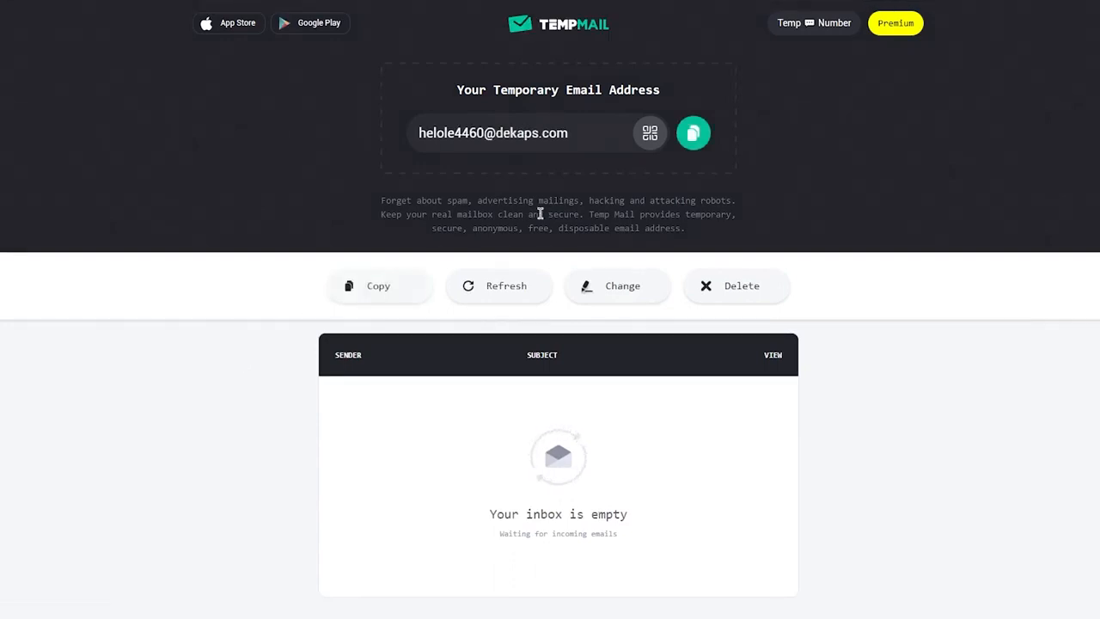
{"action": "left_click", "coordinate": [705, 146]}
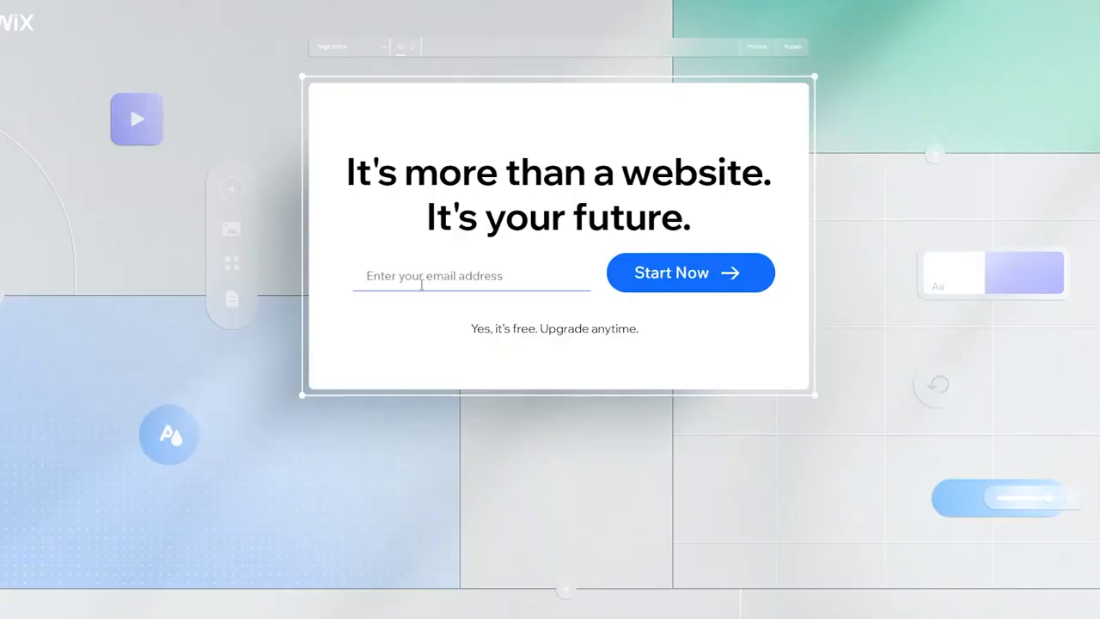
Paste the temporary email address into the Wix sign-up field and start registration
{"action": "left_click", "coordinate": [422, 282]}
{"action": "key", "text": "ctrl+v"}
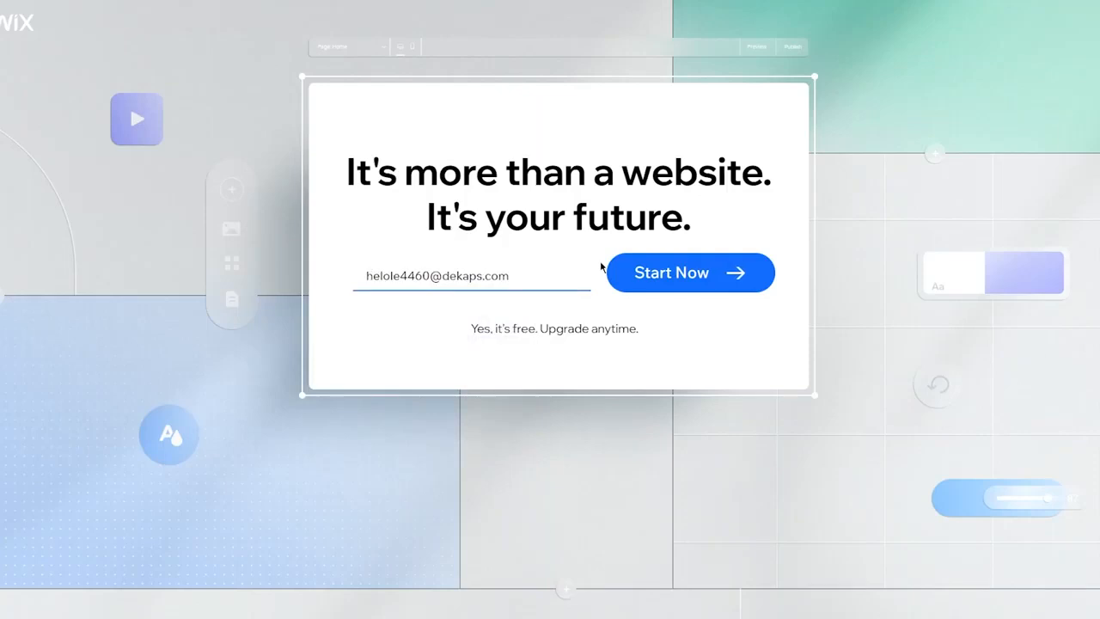
{"action": "left_click", "coordinate": [662, 273]}
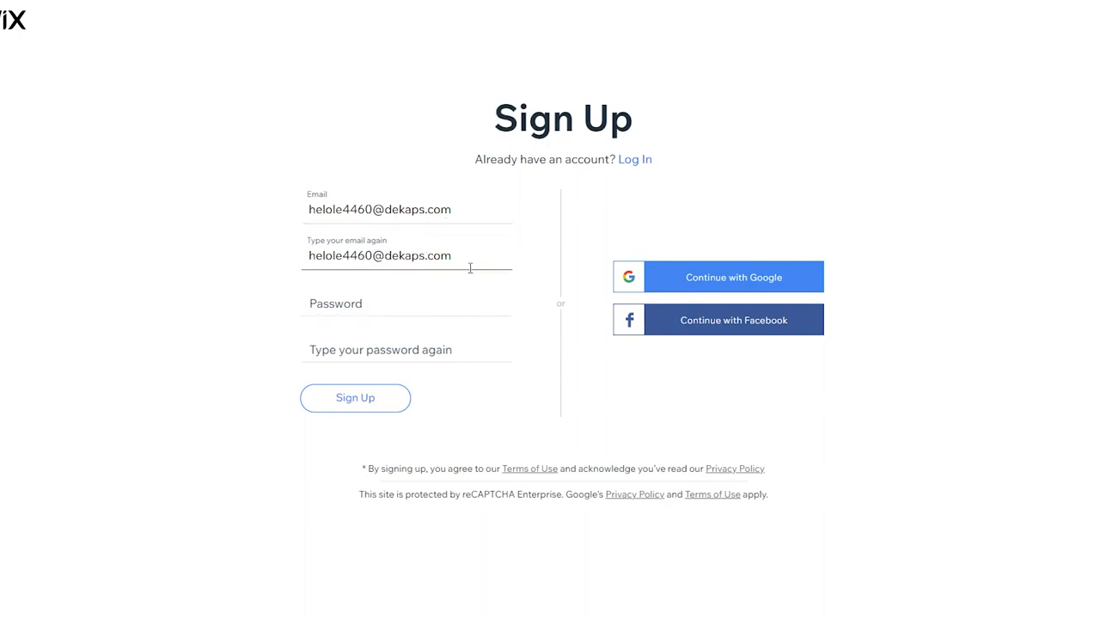
Enter an account password in both password fields and submit the sign-up form
{"action": "left_click", "coordinate": [361, 308]}
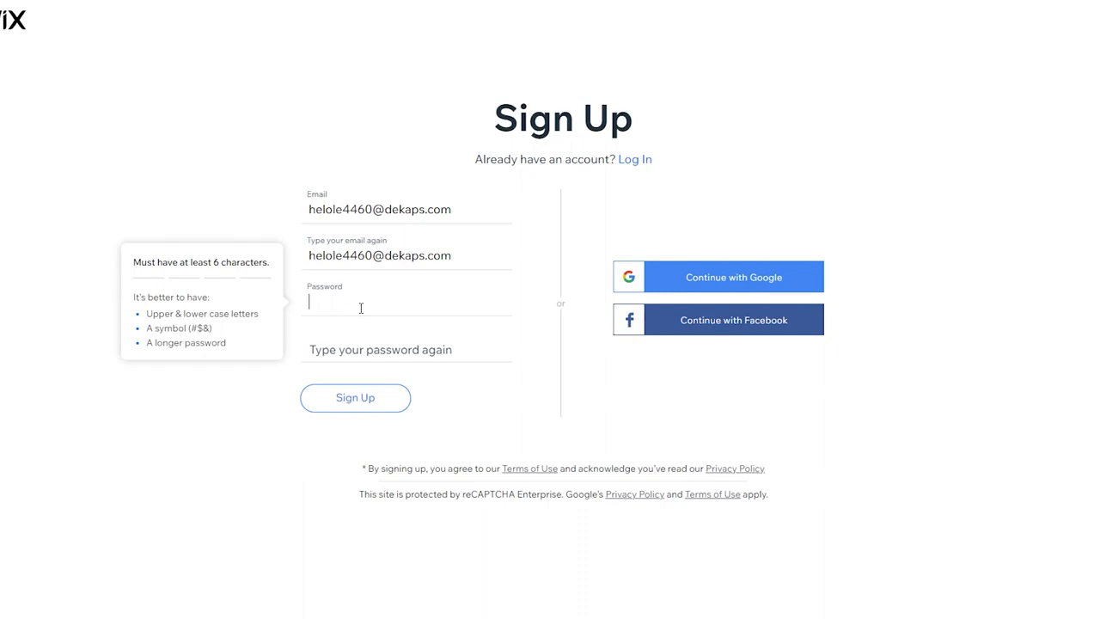
{"action": "type", "text": "•••••••"}
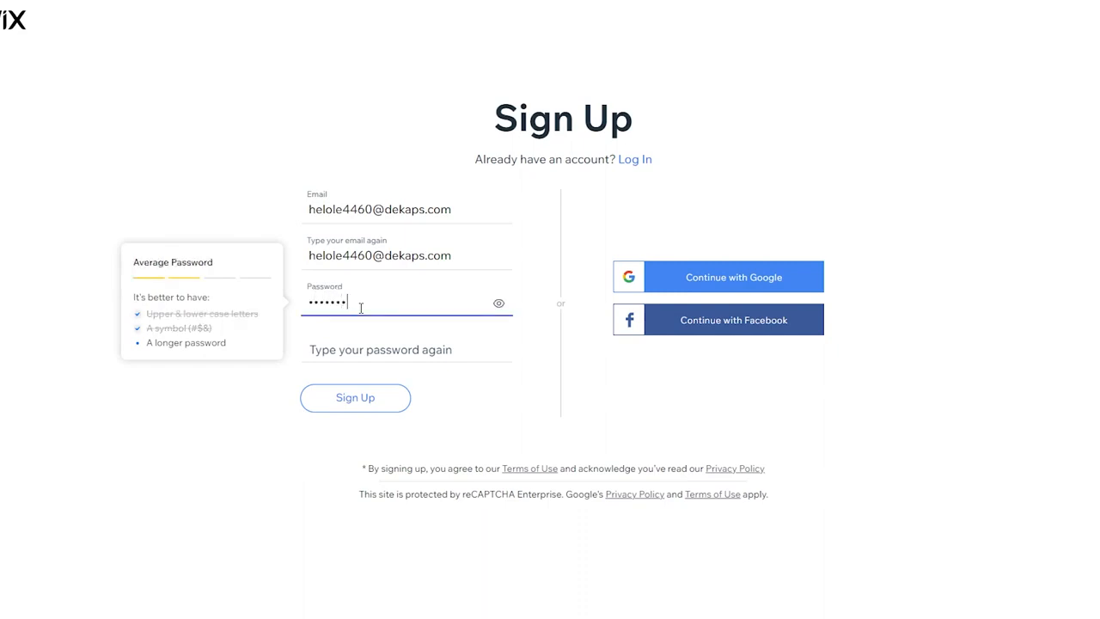
{"action": "type", "text": "••"}
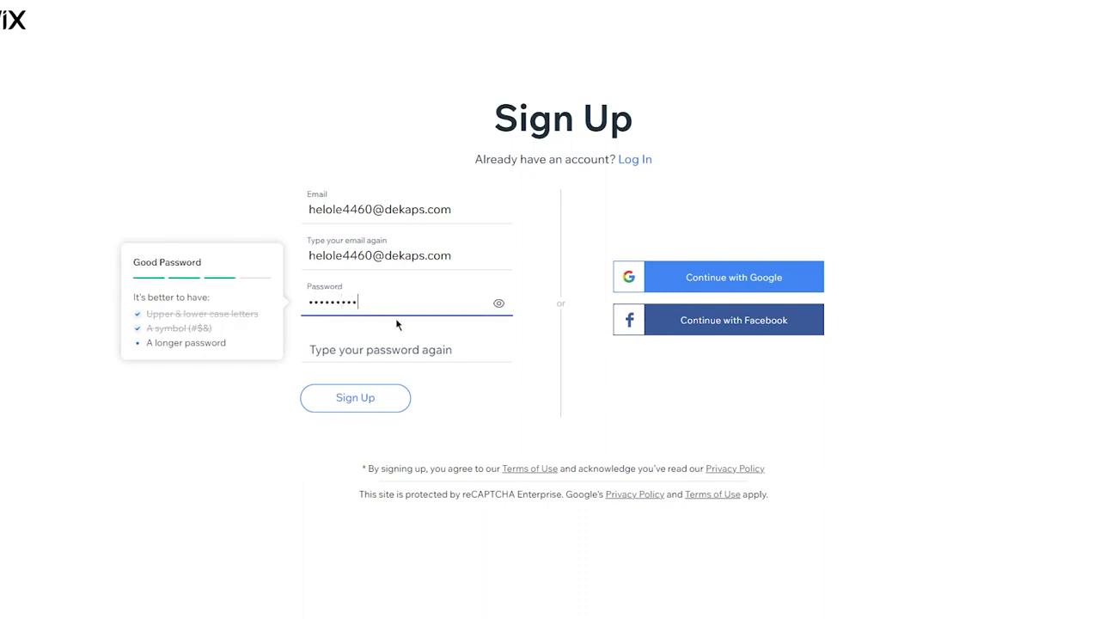
{"action": "type", "text": "••"}
{"action": "key", "text": "BackSpace"}
{"action": "key", "text": "BackSpace"}
{"action": "left_click", "coordinate": [358, 357]}
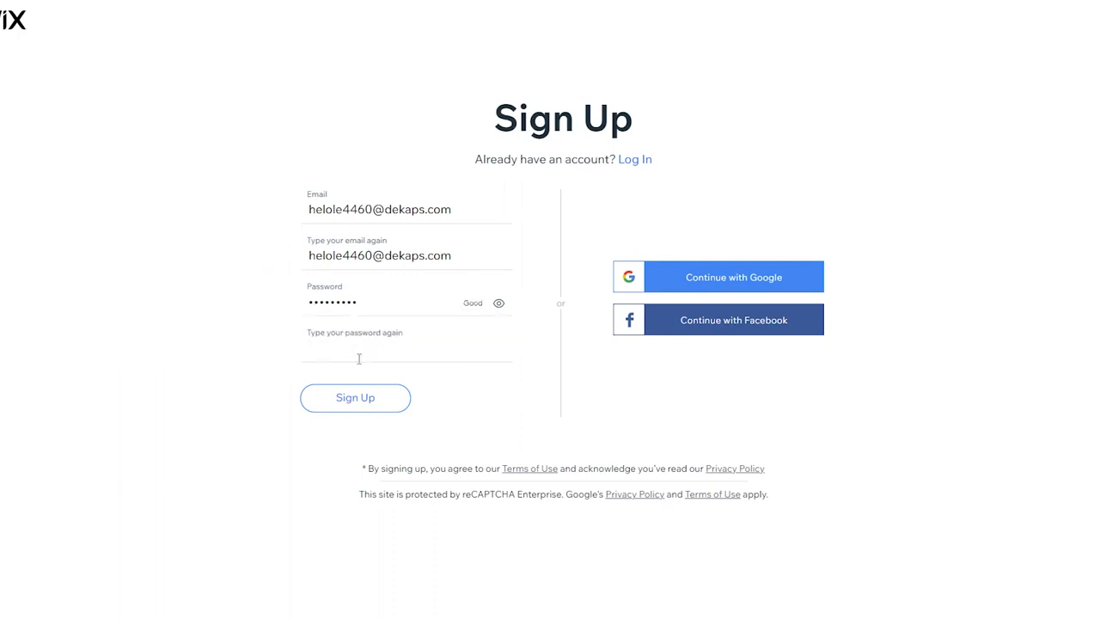
{"action": "type", "text": "•••••••••"}
{"action": "left_click", "coordinate": [361, 395]}
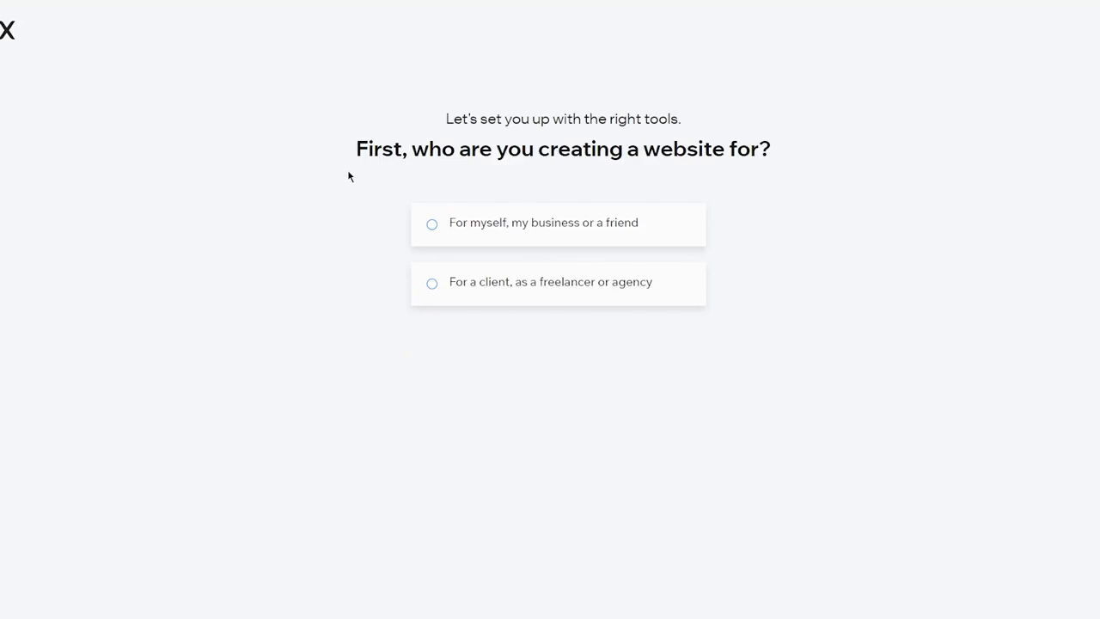
Choose to create the website for yourself, your business or a friend and continue
{"action": "left_click", "coordinate": [554, 230]}
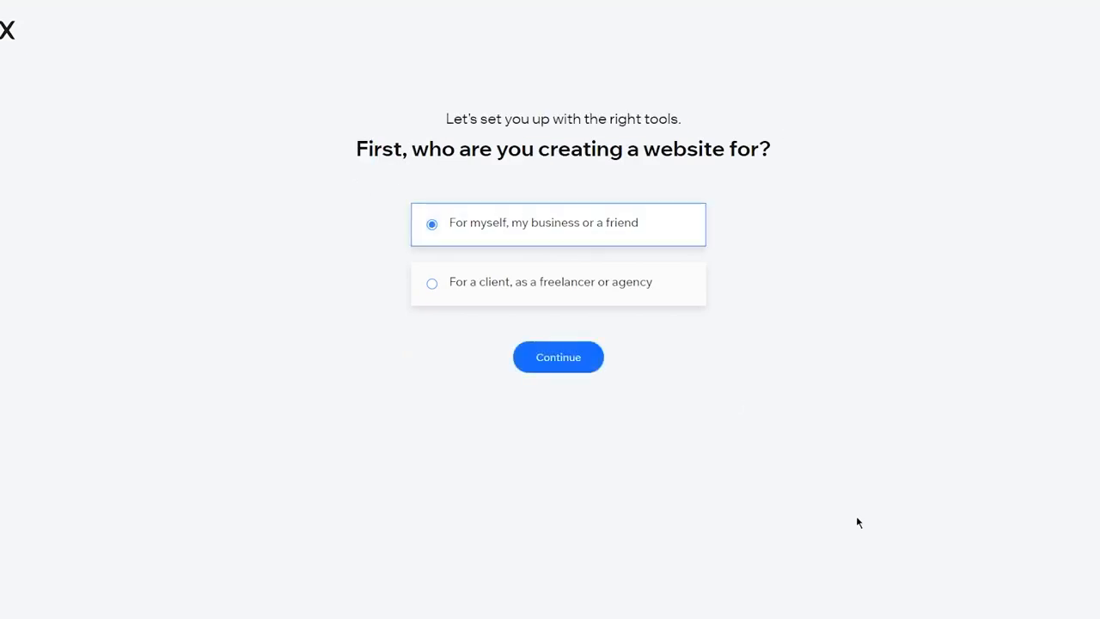
{"action": "left_click", "coordinate": [564, 359]}
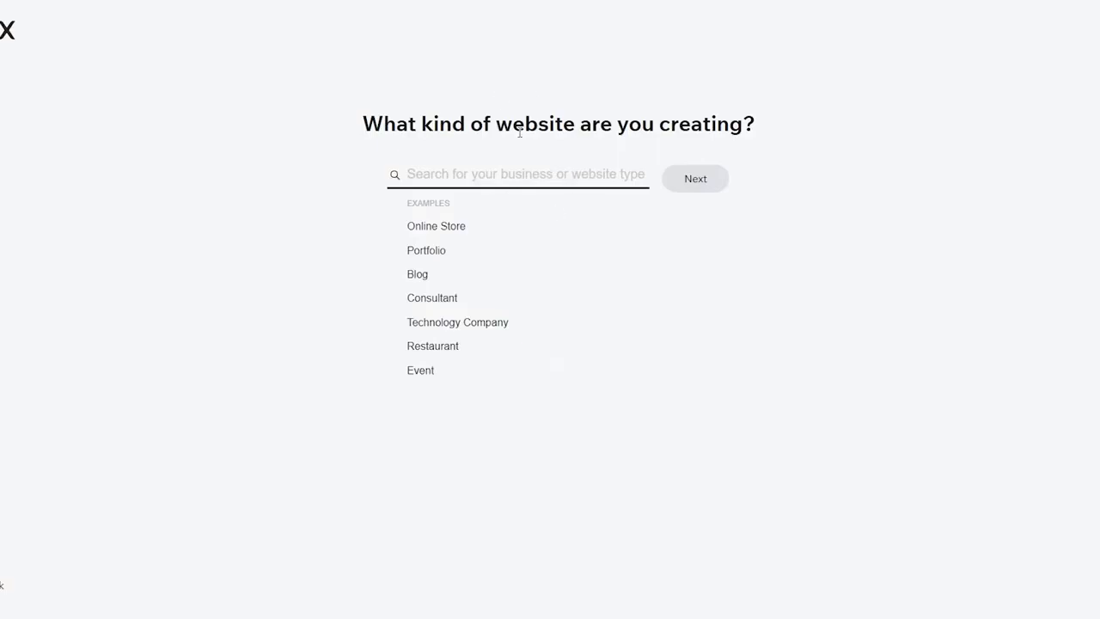
Set the website type to Online Art Store and proceed
{"action": "left_click", "coordinate": [447, 229]}
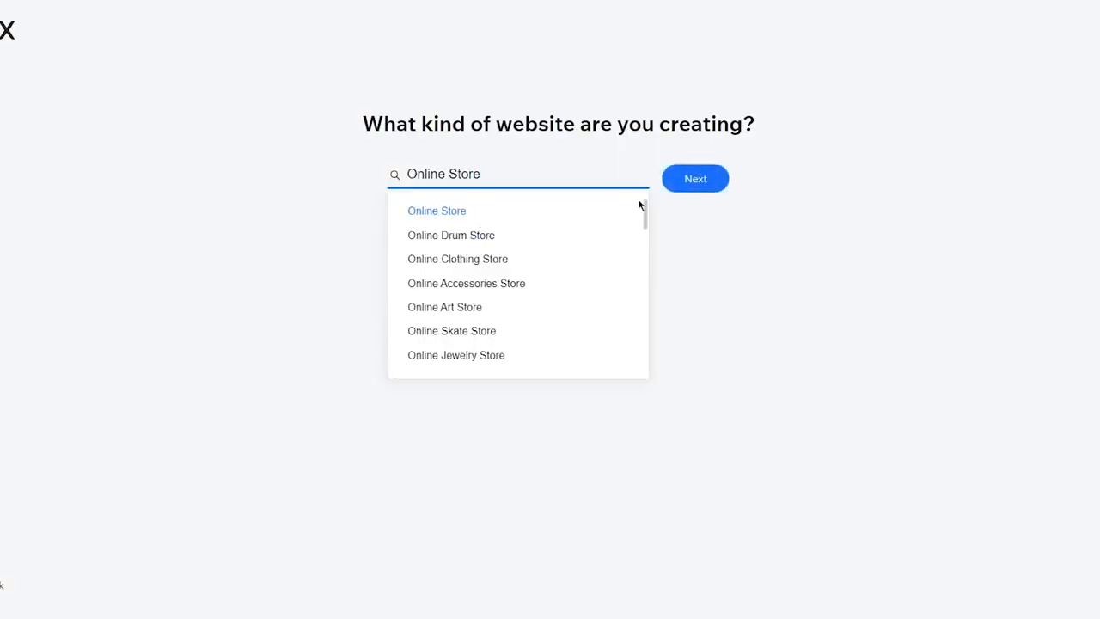
{"action": "scroll", "coordinate": [472, 327], "scroll_direction": "down", "scroll_amount": 6}
{"action": "scroll", "coordinate": [472, 326], "scroll_direction": "up", "scroll_amount": 7}
{"action": "left_click", "coordinate": [458, 306]}
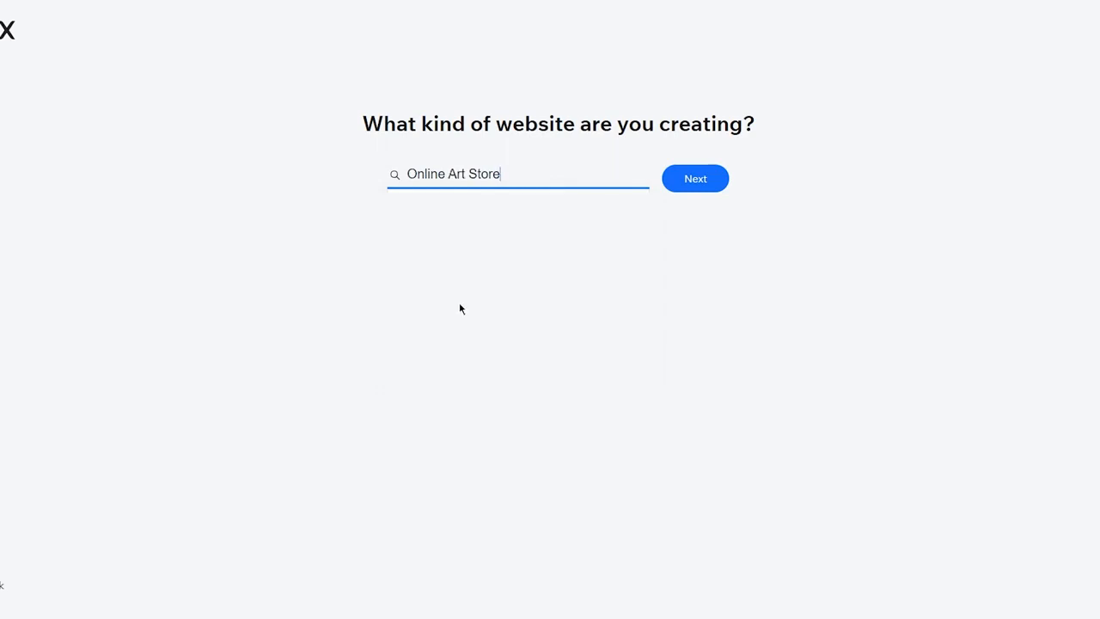
{"action": "left_click", "coordinate": [698, 186]}
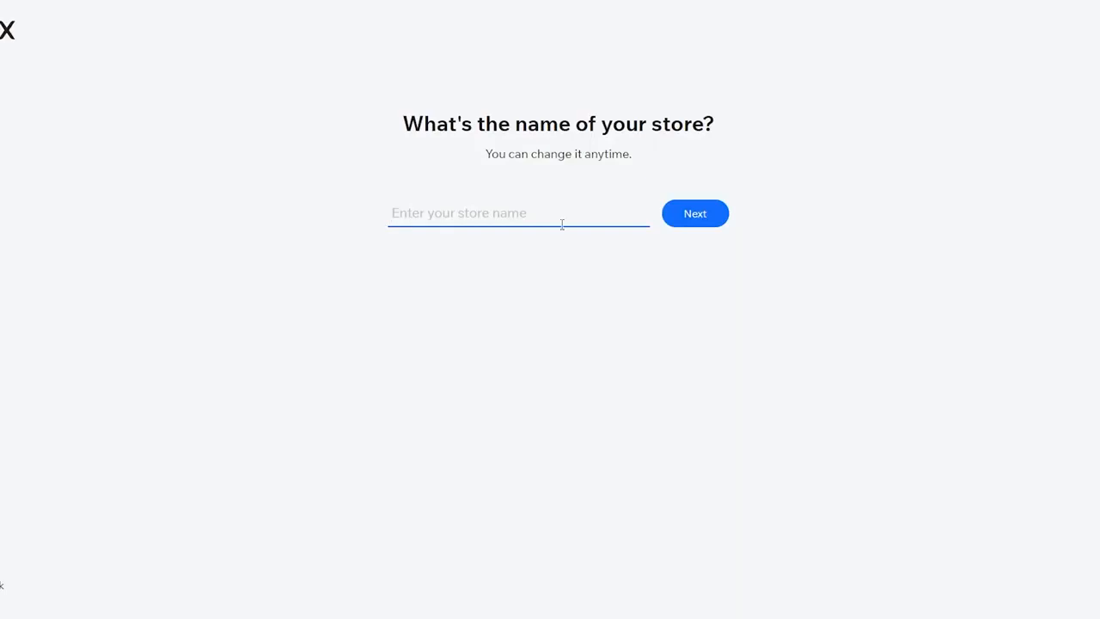
Name the store iukjbkh and continue
{"action": "type", "text": "iukjbkh"}
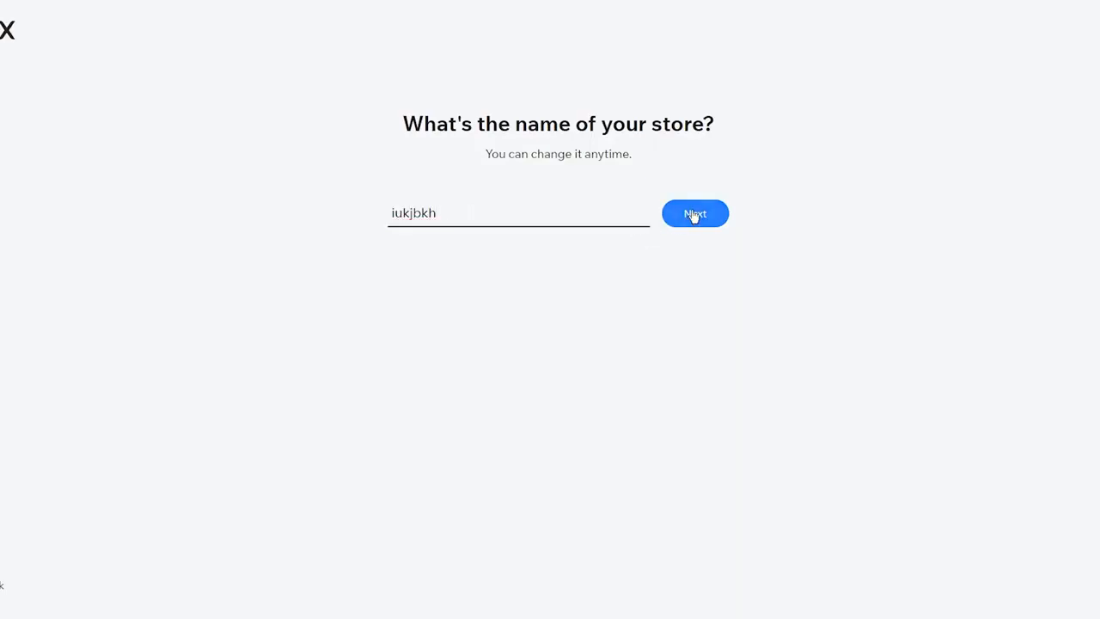
{"action": "left_click", "coordinate": [694, 214]}
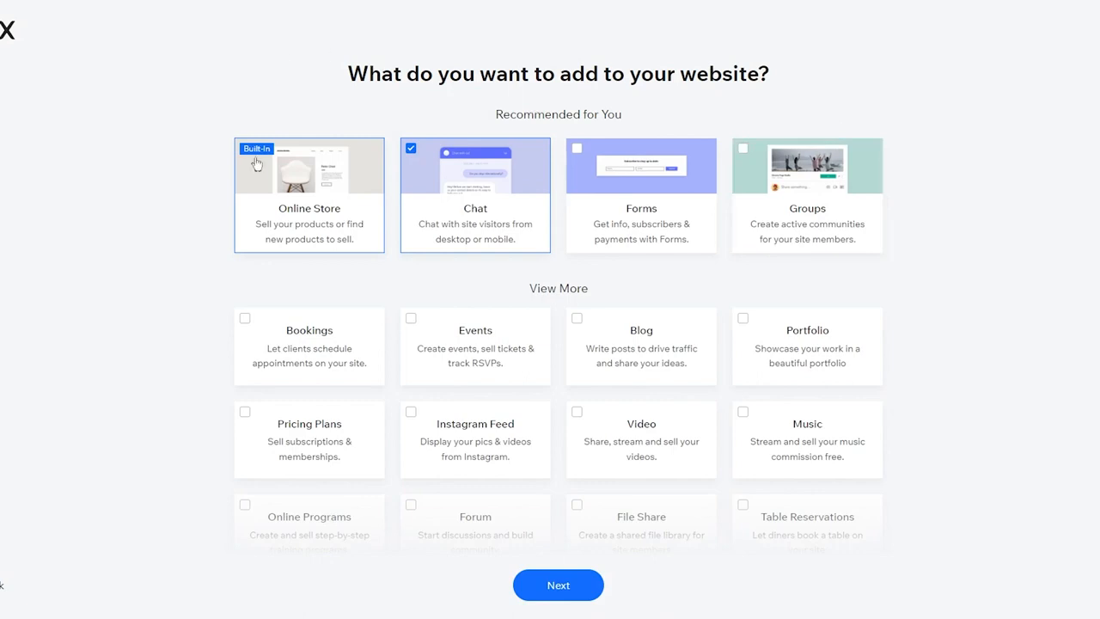
Skim the suggested add-on features, go to the dashboard and dismiss the sale pop-up
{"action": "mouse_move", "coordinate": [316, 193]}
{"action": "scroll", "coordinate": [252, 322], "scroll_direction": "down", "scroll_amount": 2}
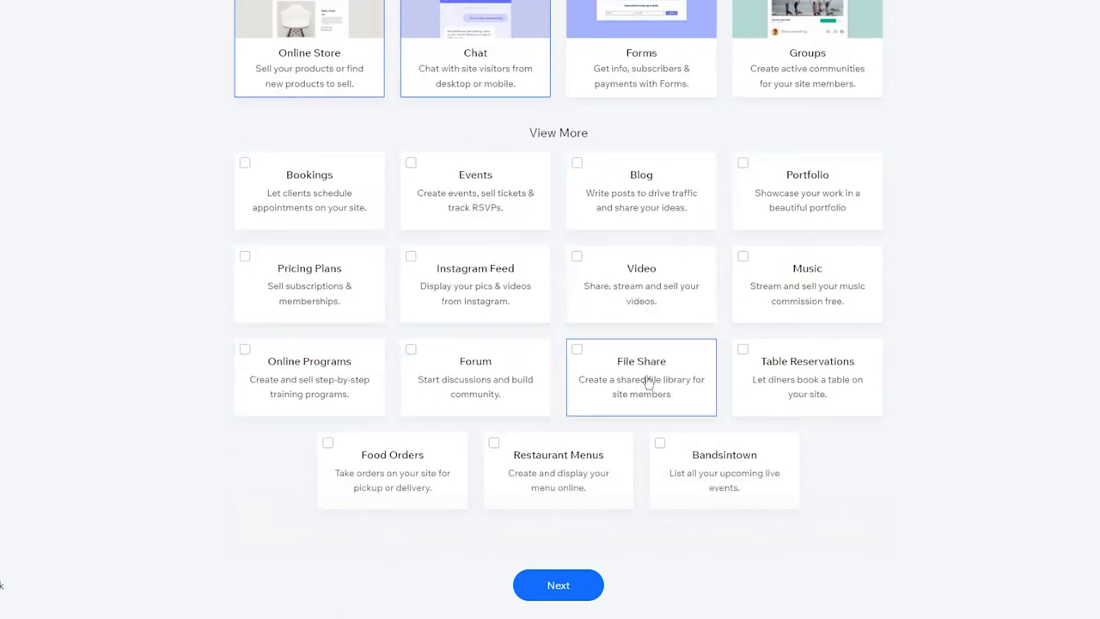
{"action": "scroll", "coordinate": [832, 375], "scroll_direction": "up", "scroll_amount": 2}
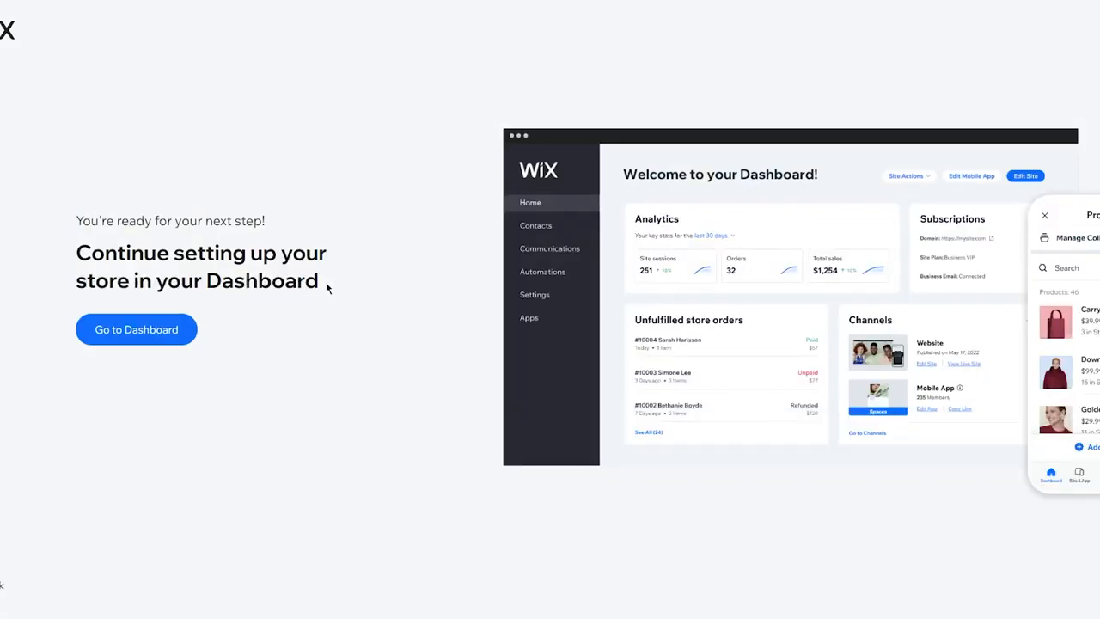
{"action": "right_click", "coordinate": [342, 256]}
{"action": "left_click", "coordinate": [324, 196]}
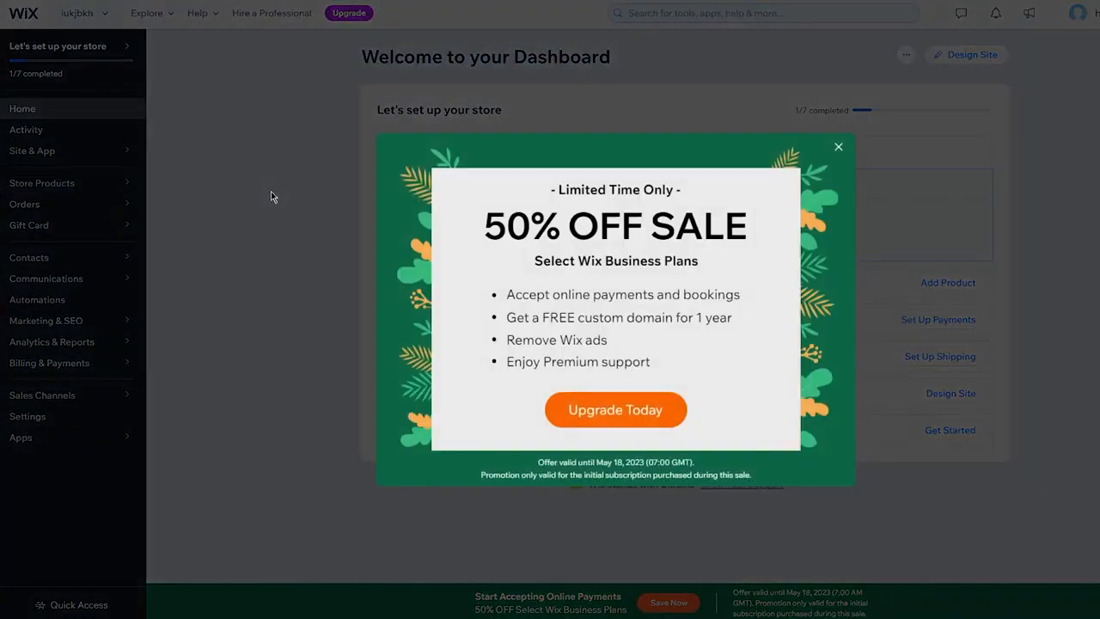
{"action": "left_click", "coordinate": [833, 142]}
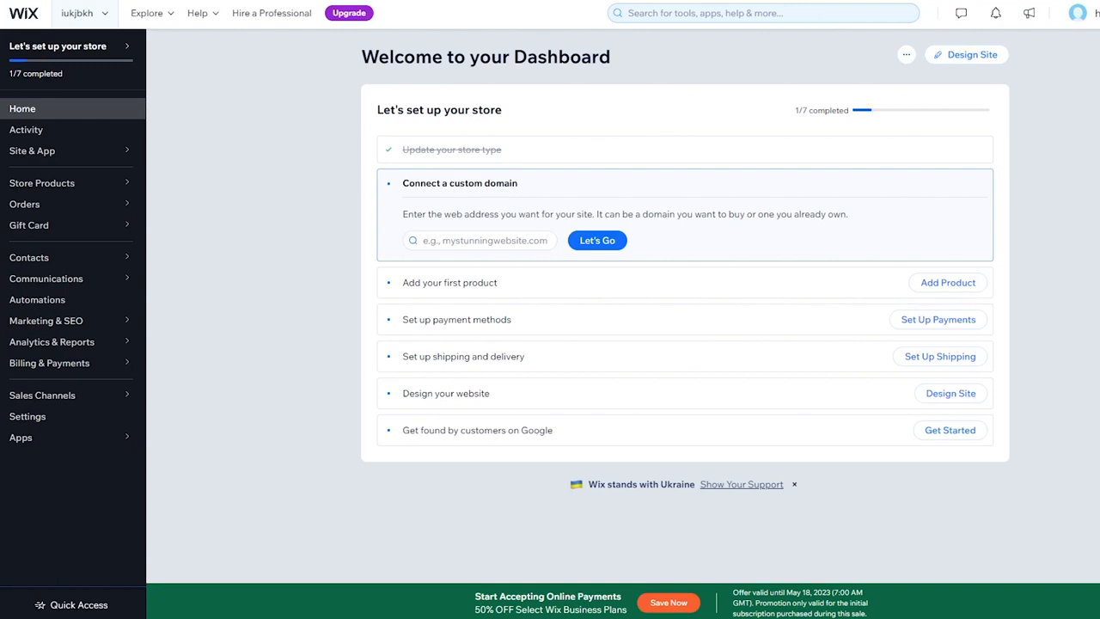
Search for the custom domain kljlkj in the store setup checklist
{"action": "left_click", "coordinate": [443, 243]}
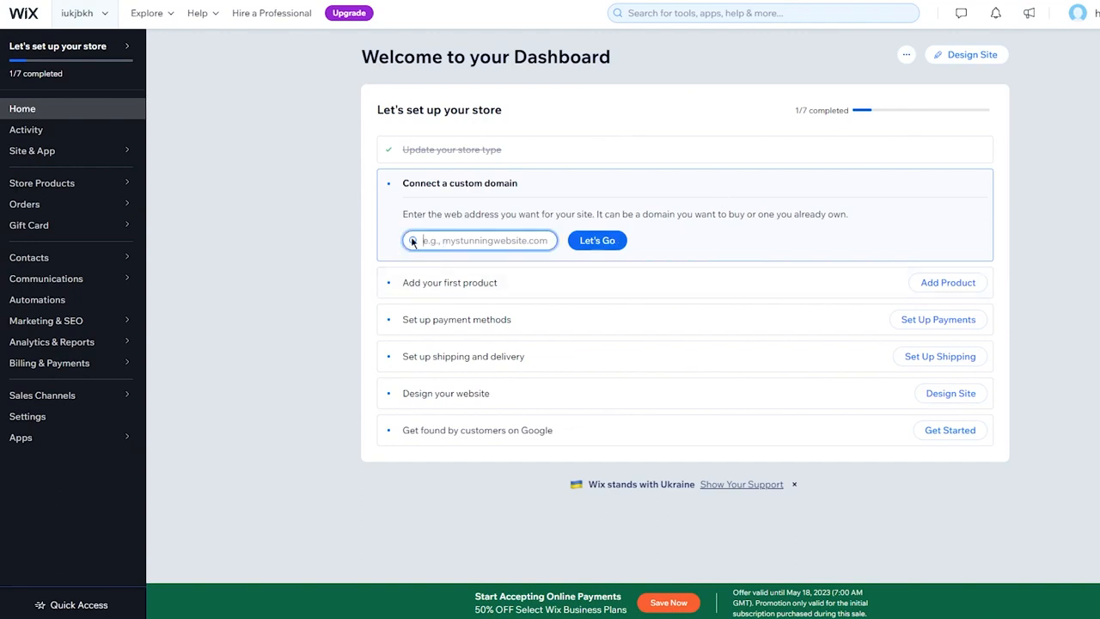
{"action": "type", "text": "kljlkj"}
{"action": "left_click", "coordinate": [598, 240]}
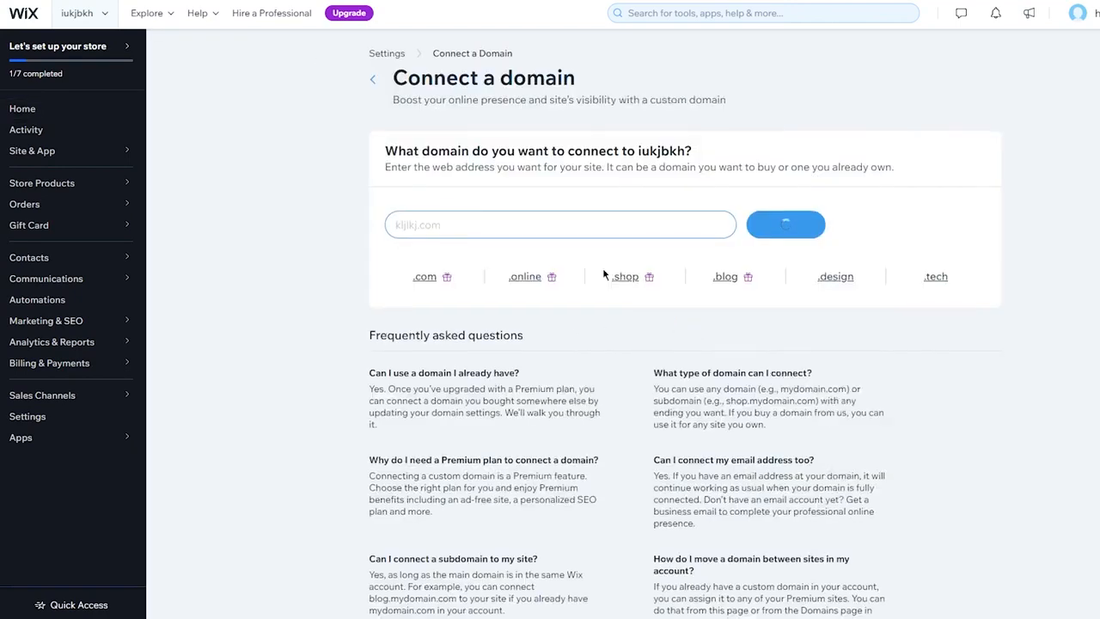
Try to get the domain kljlkj.com and close the upgrade prompt
{"action": "scroll", "coordinate": [582, 202], "scroll_direction": "up", "scroll_amount": 1}
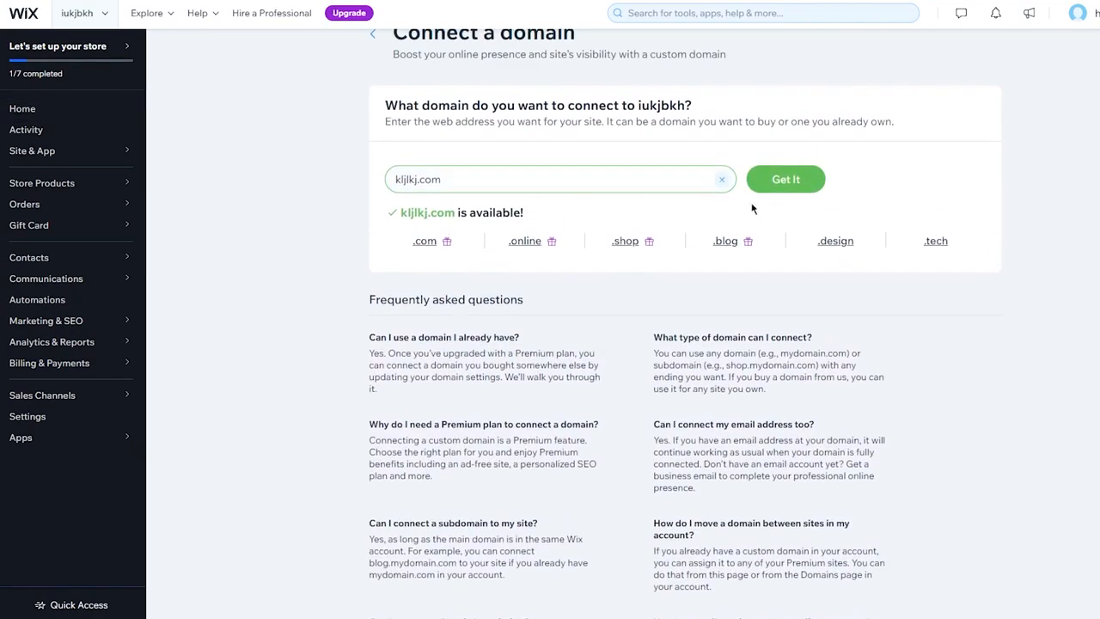
{"action": "left_click", "coordinate": [797, 185]}
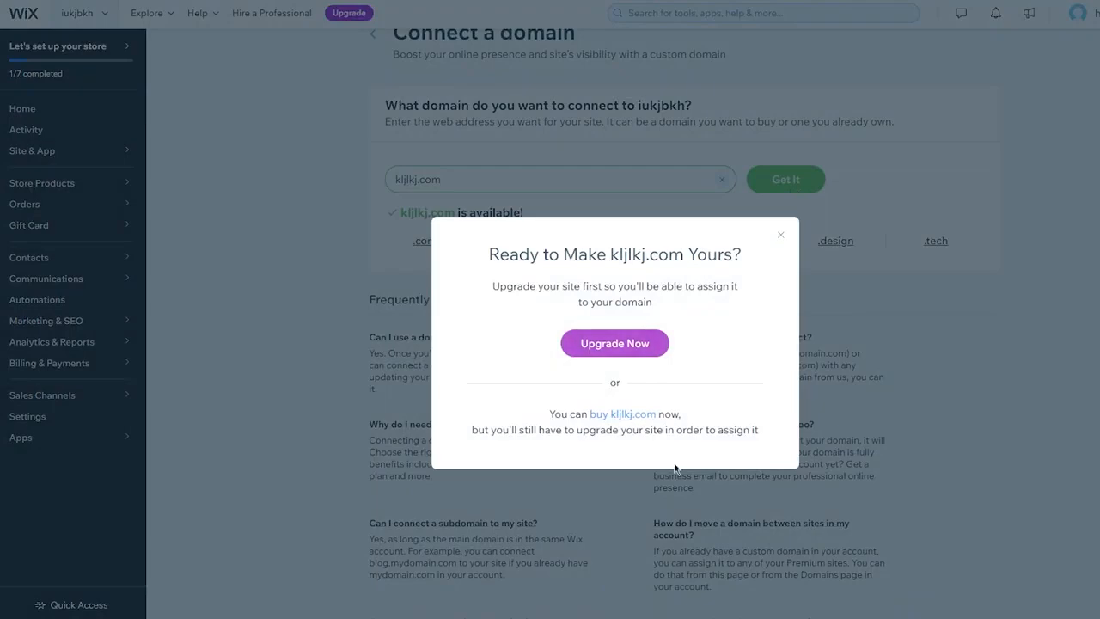
{"action": "left_click", "coordinate": [780, 235]}
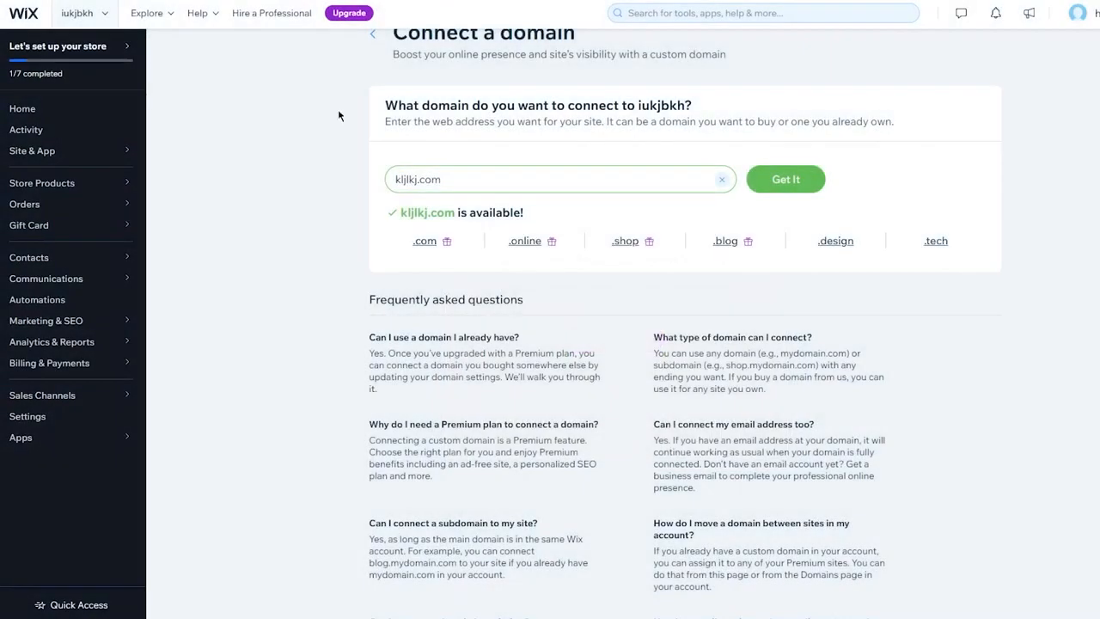
Return to the dashboard and start adding a new physical product from the store setup checklist
{"action": "left_click", "coordinate": [373, 35]}
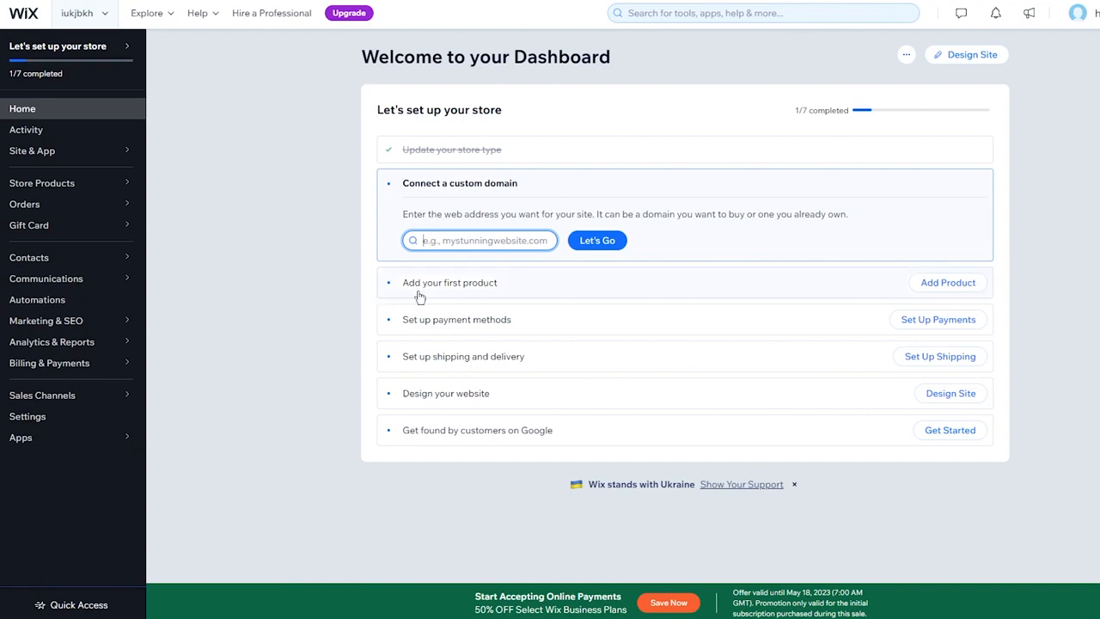
{"action": "left_click", "coordinate": [933, 283]}
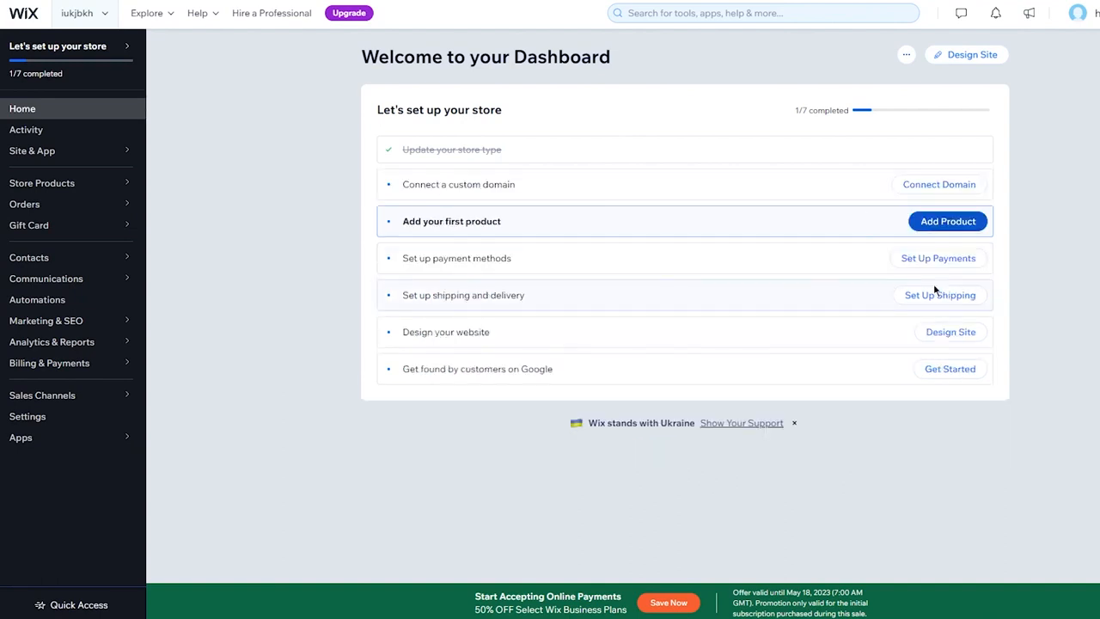
{"action": "left_click", "coordinate": [935, 289]}
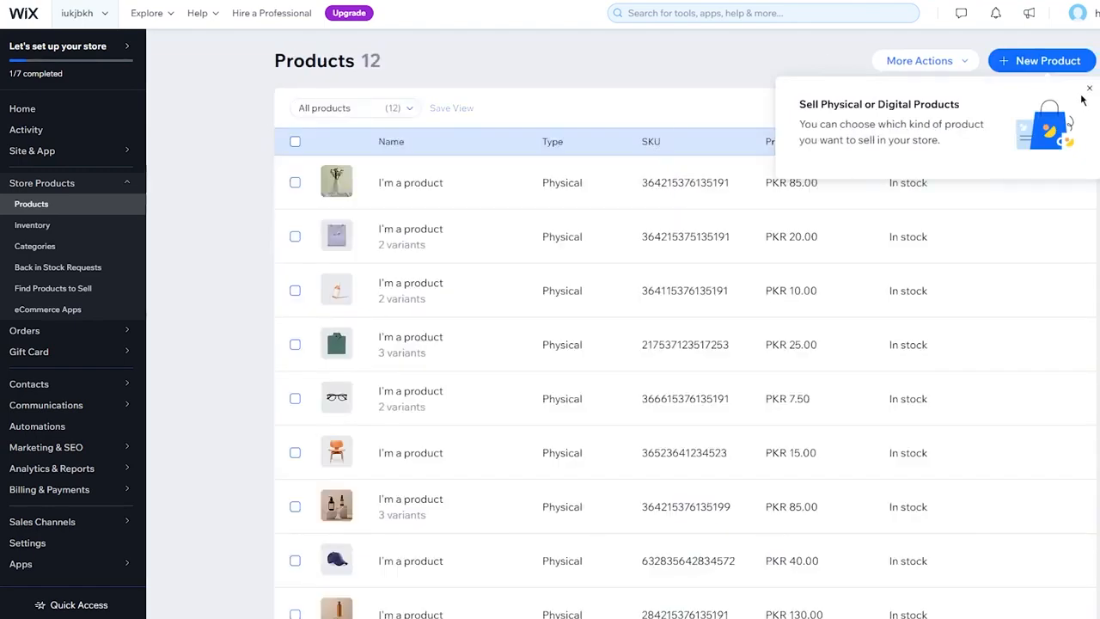
{"action": "left_click", "coordinate": [1088, 88]}
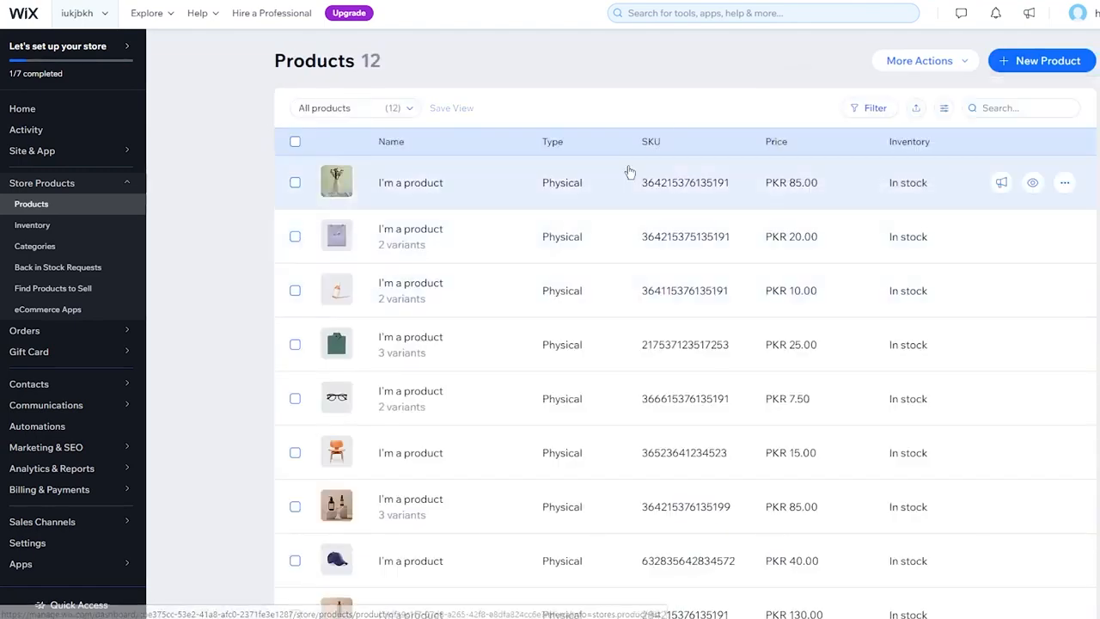
{"action": "scroll", "coordinate": [608, 417], "scroll_direction": "down", "scroll_amount": 3}
{"action": "scroll", "coordinate": [608, 417], "scroll_direction": "up", "scroll_amount": 3}
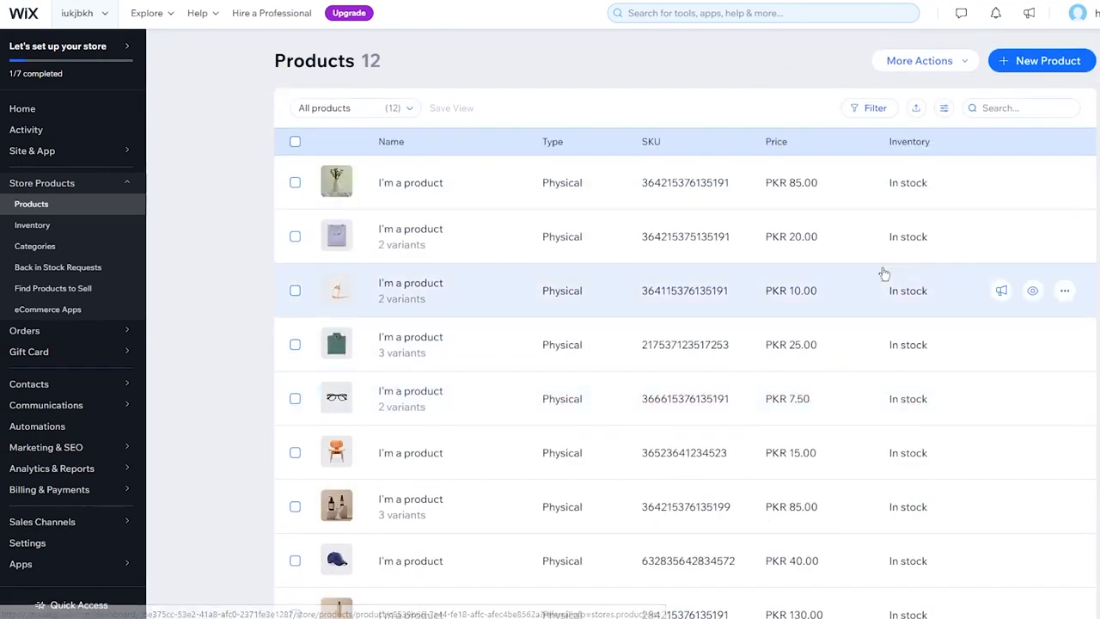
{"action": "left_click", "coordinate": [1036, 58]}
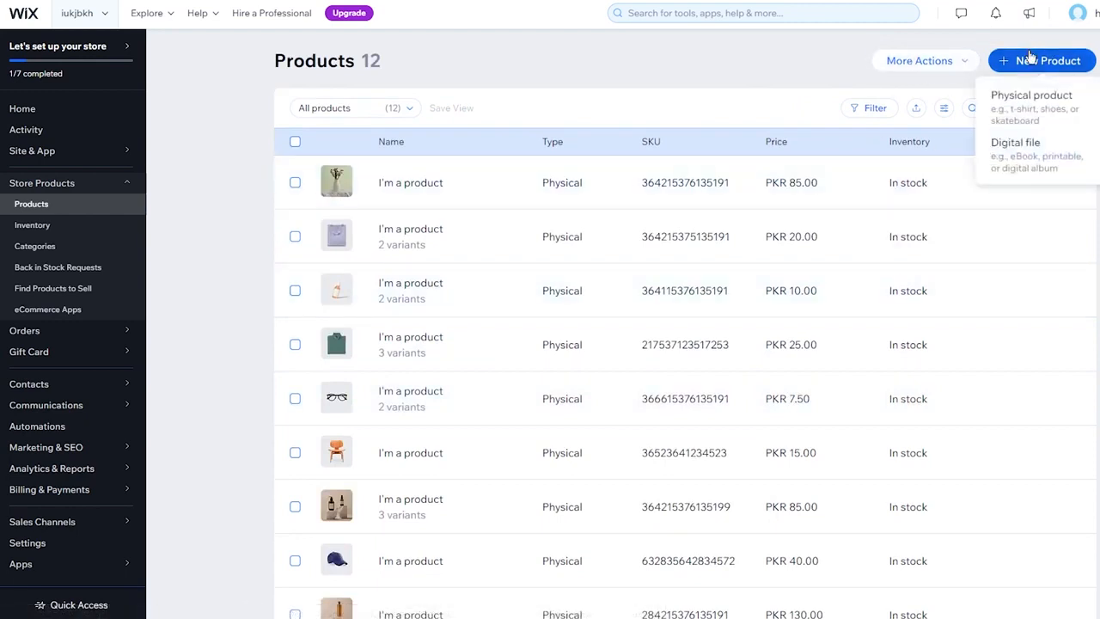
{"action": "left_click", "coordinate": [1030, 97]}
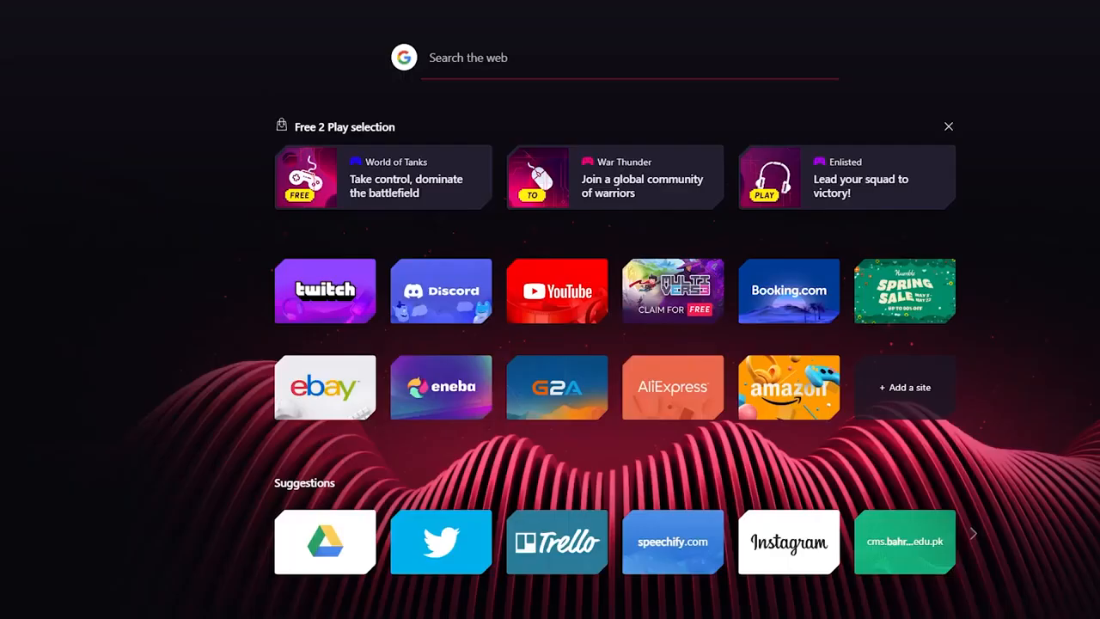
Switch to the web browser, open Pexels and enter art in the free photo search
{"action": "type", "text": "pexe"}
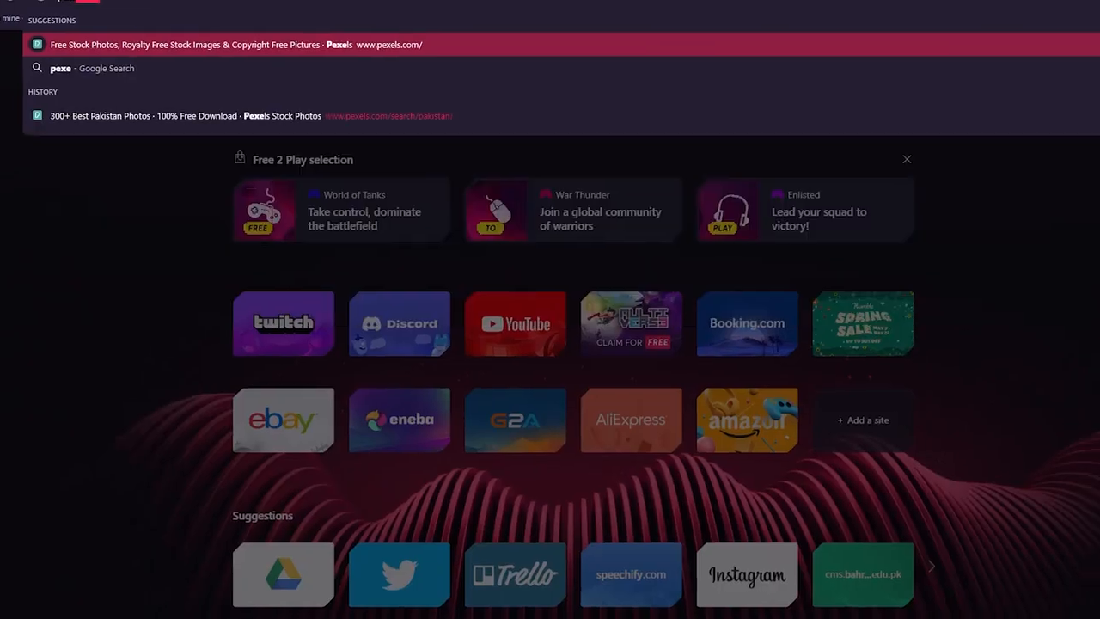
{"action": "key", "text": "Return"}
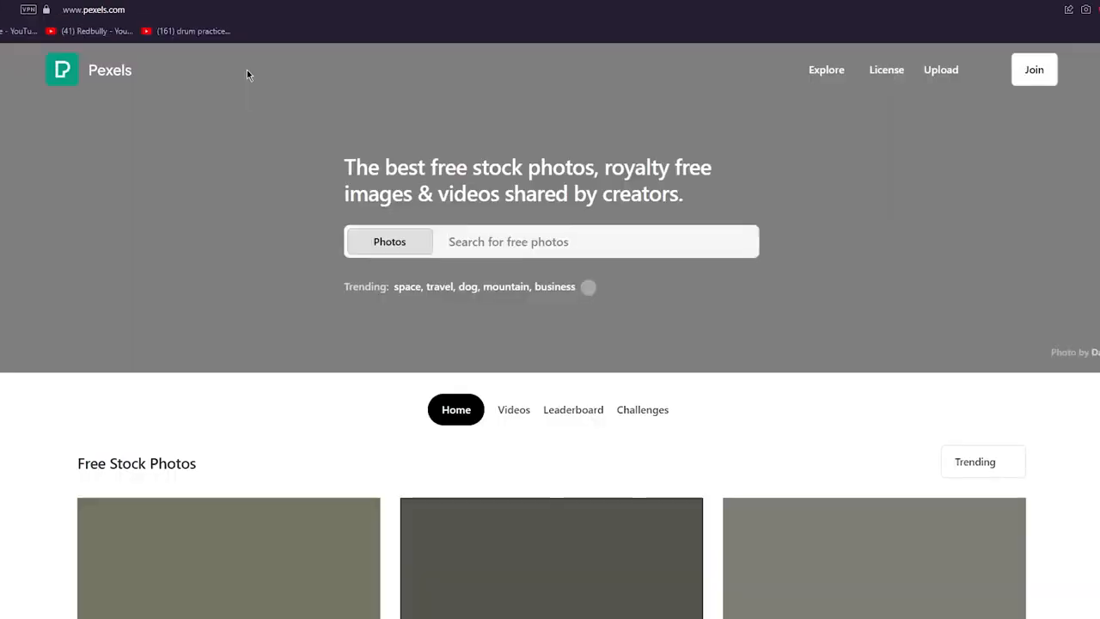
{"action": "left_click", "coordinate": [533, 244]}
{"action": "type", "text": "art"}
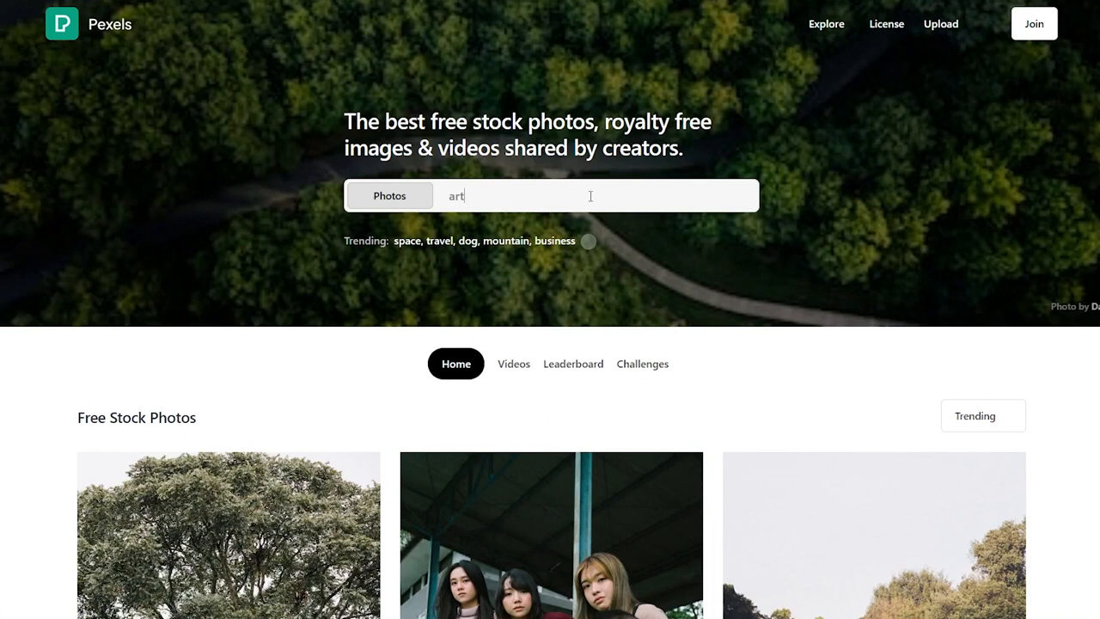
Browse the Pexels free stock photos feed and download the large tree photo
{"action": "scroll", "coordinate": [590, 195], "scroll_direction": "down", "scroll_amount": 4}
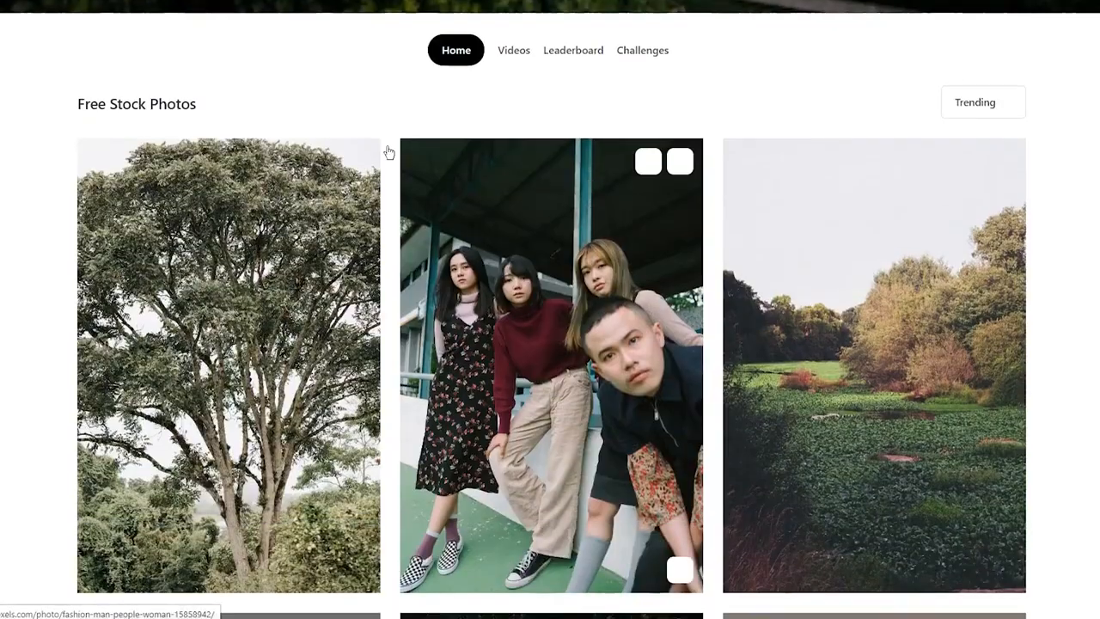
{"action": "scroll", "coordinate": [385, 152], "scroll_direction": "down", "scroll_amount": 4}
{"action": "scroll", "coordinate": [30, 210], "scroll_direction": "down", "scroll_amount": 10}
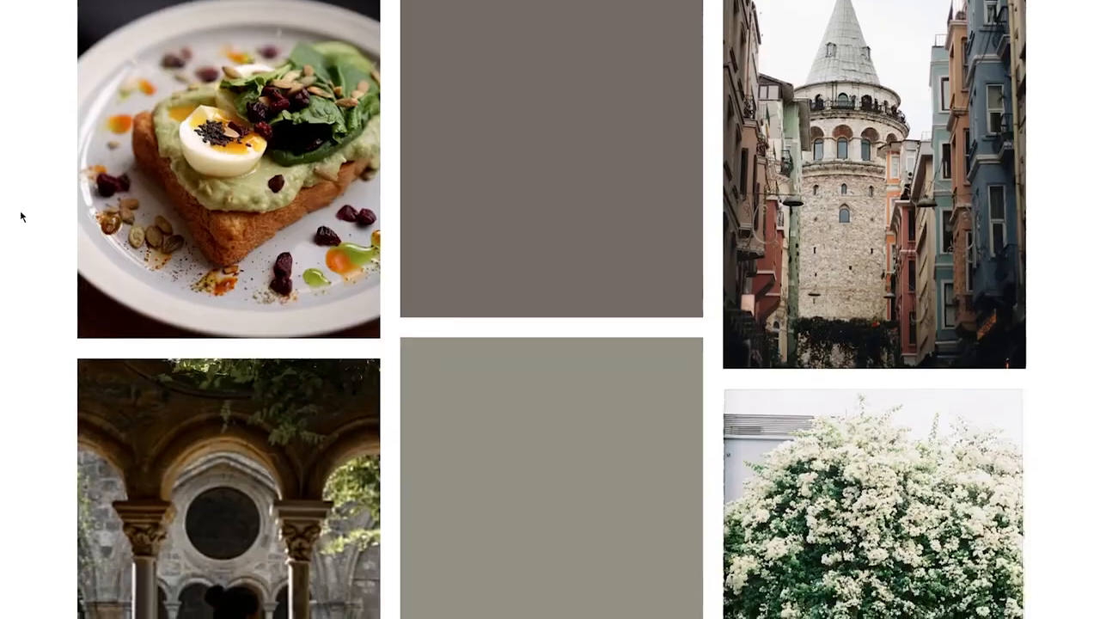
{"action": "scroll", "coordinate": [22, 216], "scroll_direction": "up", "scroll_amount": 15}
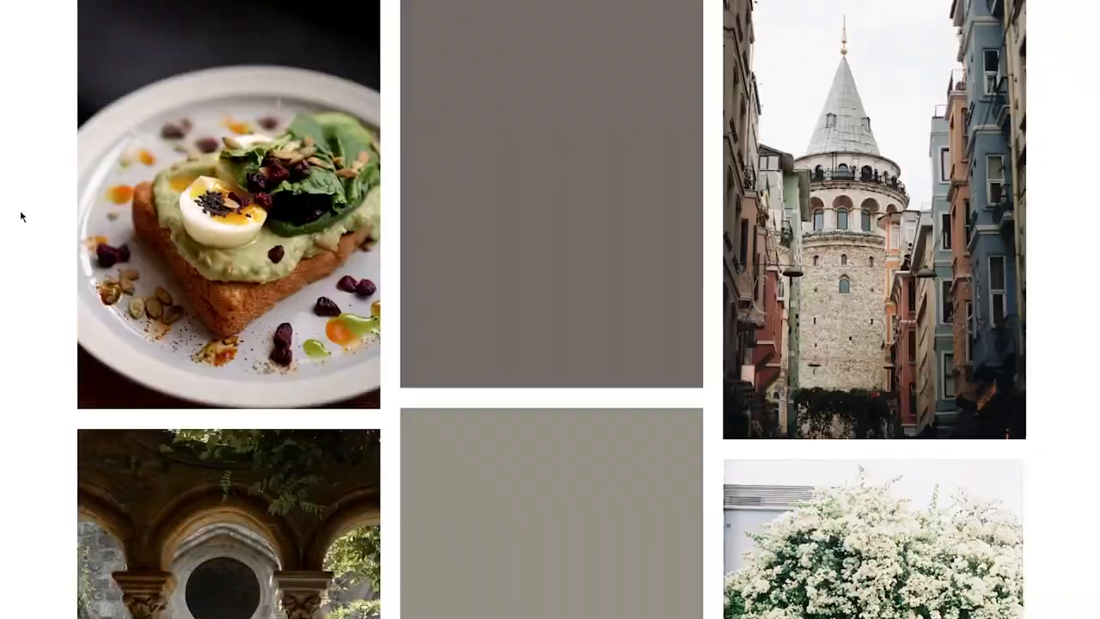
{"action": "scroll", "coordinate": [279, 174], "scroll_direction": "down", "scroll_amount": 4}
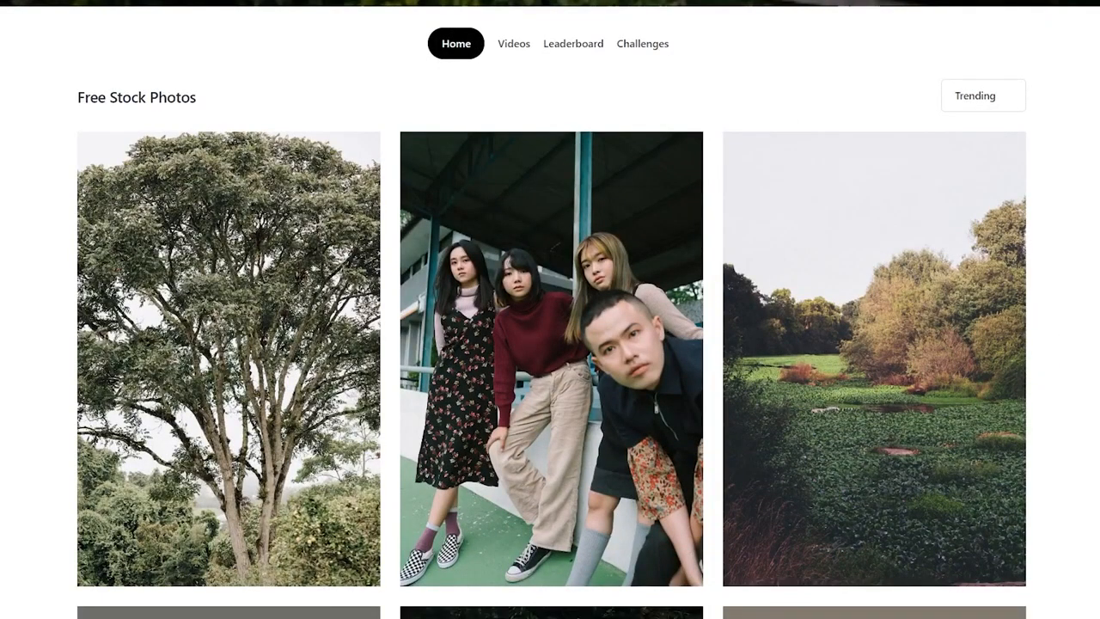
{"action": "mouse_move", "coordinate": [378, 531]}
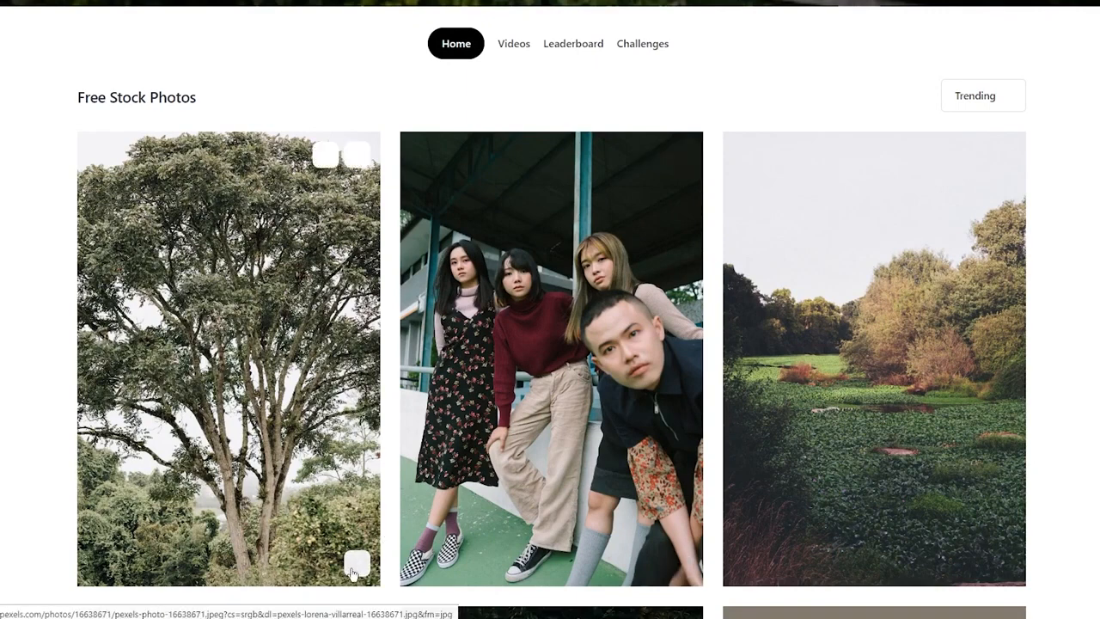
{"action": "left_click", "coordinate": [354, 567]}
{"action": "scroll", "coordinate": [353, 574], "scroll_direction": "down", "scroll_amount": 5}
{"action": "scroll", "coordinate": [856, 422], "scroll_direction": "up", "scroll_amount": 1}
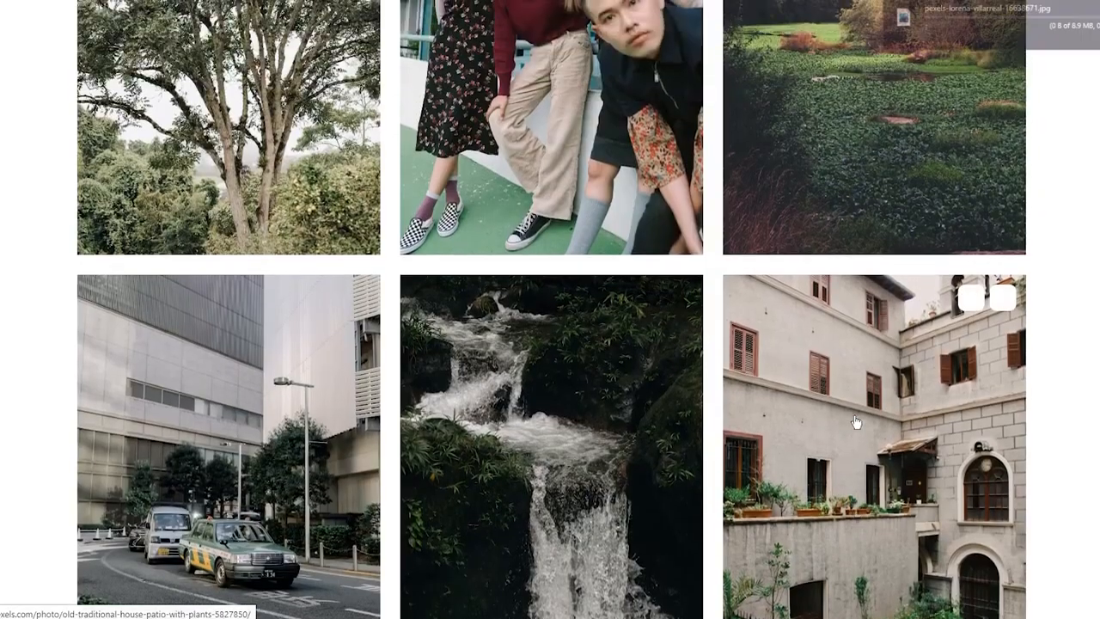
{"action": "scroll", "coordinate": [779, 365], "scroll_direction": "up", "scroll_amount": 9}
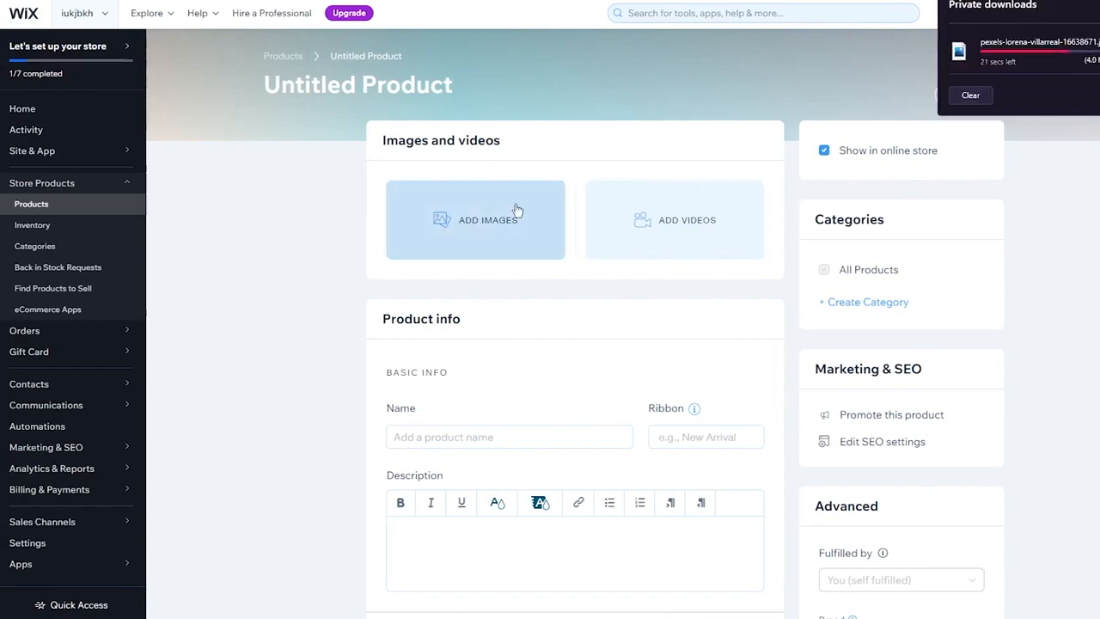
Back in the product form, name the product artists frame
{"action": "scroll", "coordinate": [395, 241], "scroll_direction": "down", "scroll_amount": 3}
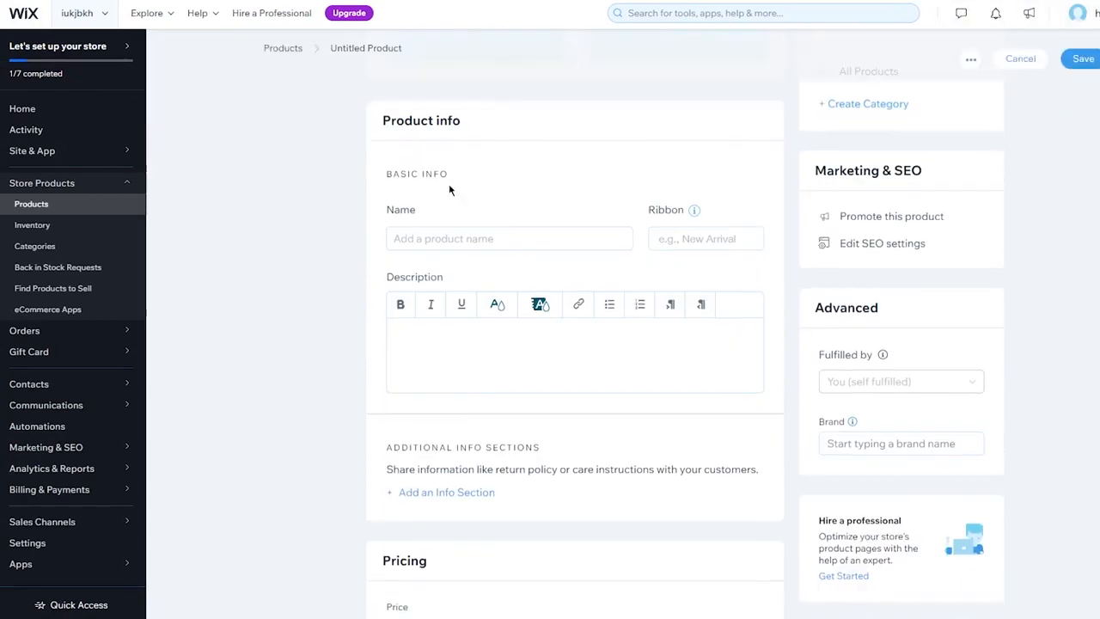
{"action": "left_click", "coordinate": [474, 239]}
{"action": "type", "text": "artists"}
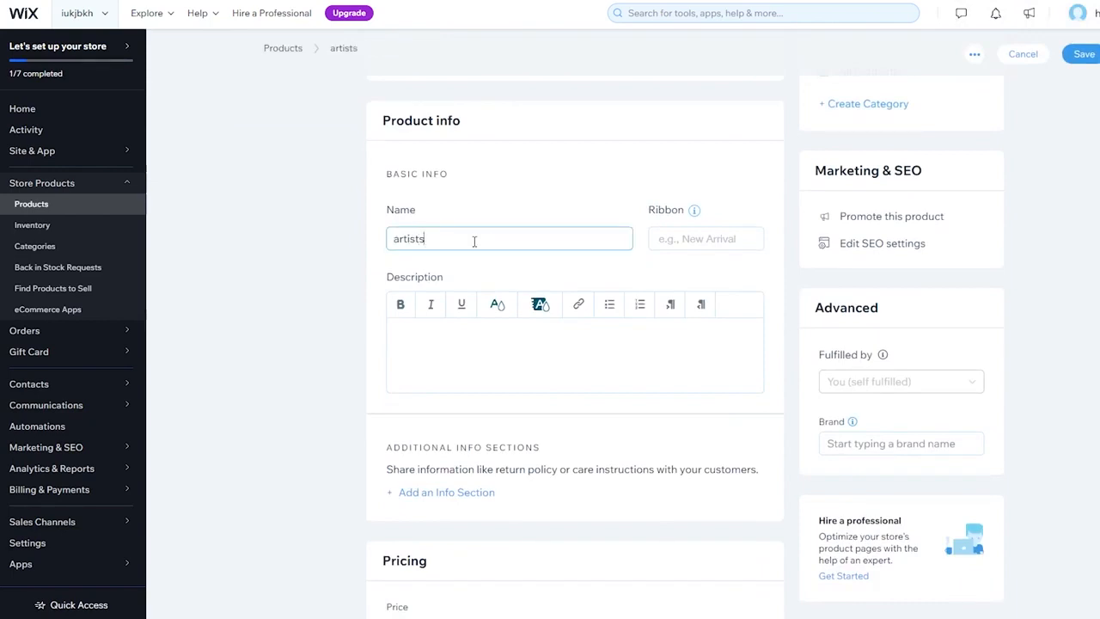
{"action": "type", "text": " frame"}
Fill the product description with the placeholder text nkhkjh kjh kjhihl k ggd gfx gfdy riu lkmmnnvbcf t
{"action": "left_click", "coordinate": [481, 351]}
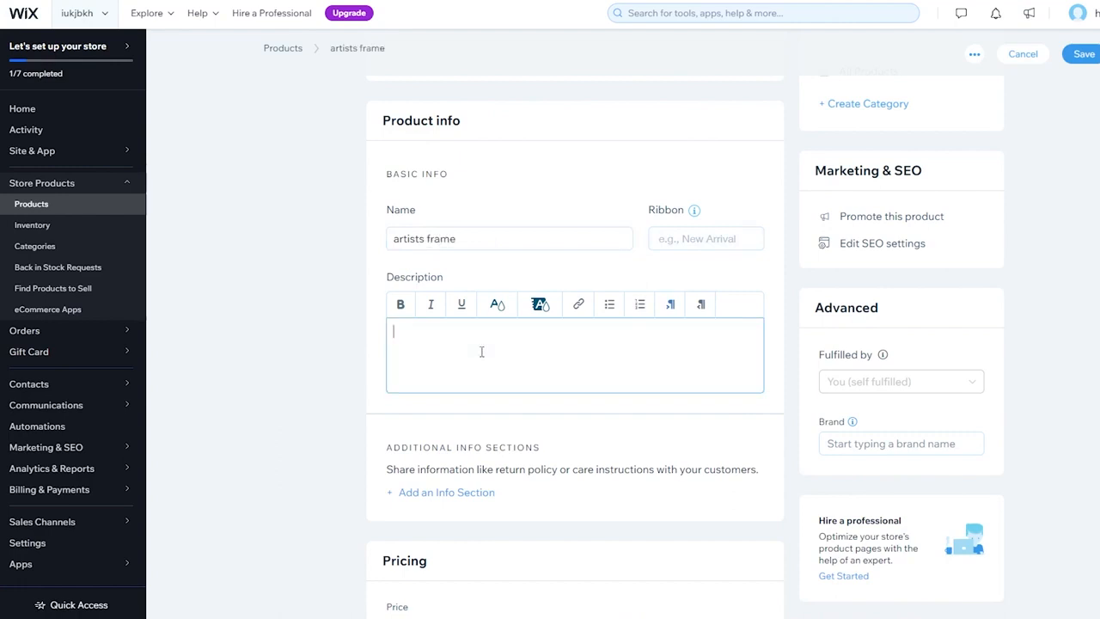
{"action": "type", "text": "nkhkjh kjh kjhihl k ggd gfx gfdy riu lkmmnn"}
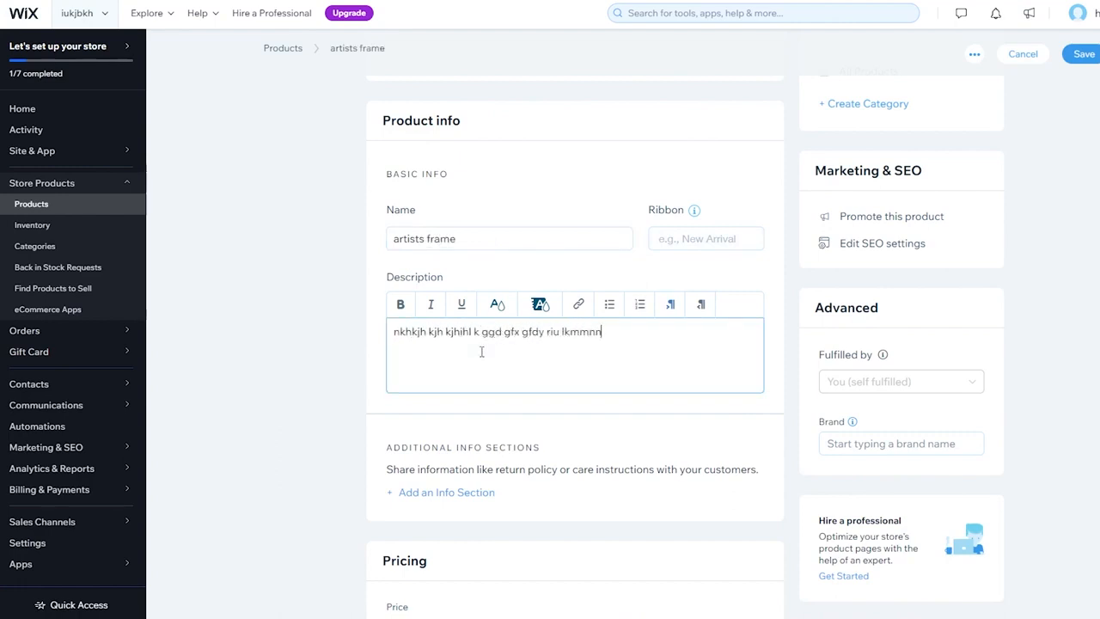
{"action": "type", "text": "vbcf t"}
Set the product's price to 99900
{"action": "scroll", "coordinate": [481, 352], "scroll_direction": "down", "scroll_amount": 3}
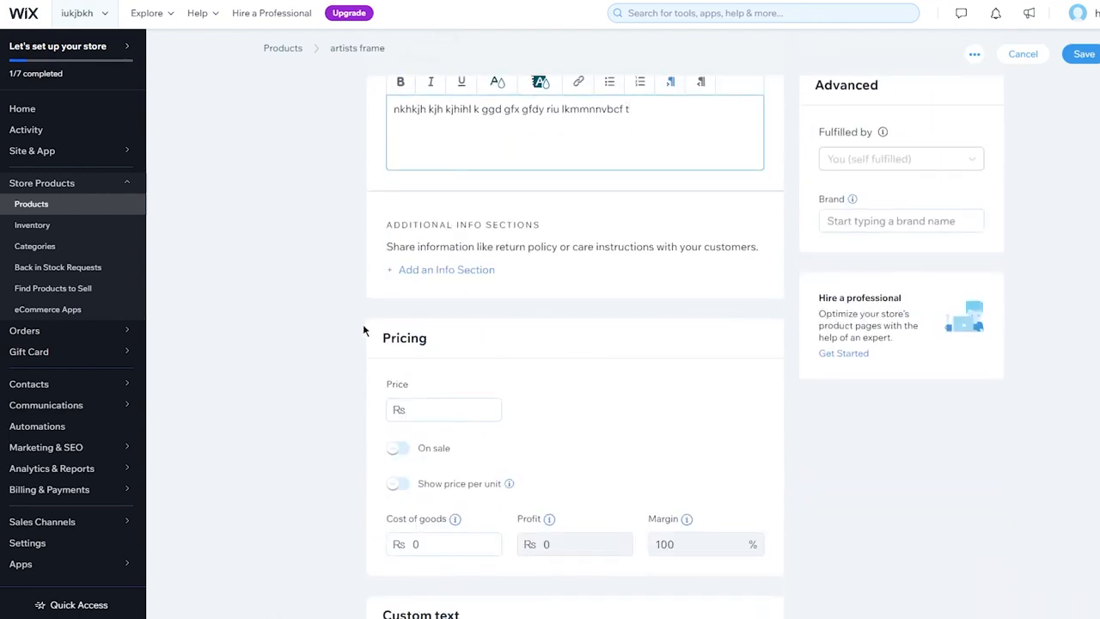
{"action": "scroll", "coordinate": [363, 330], "scroll_direction": "down", "scroll_amount": 1}
{"action": "left_click", "coordinate": [456, 314]}
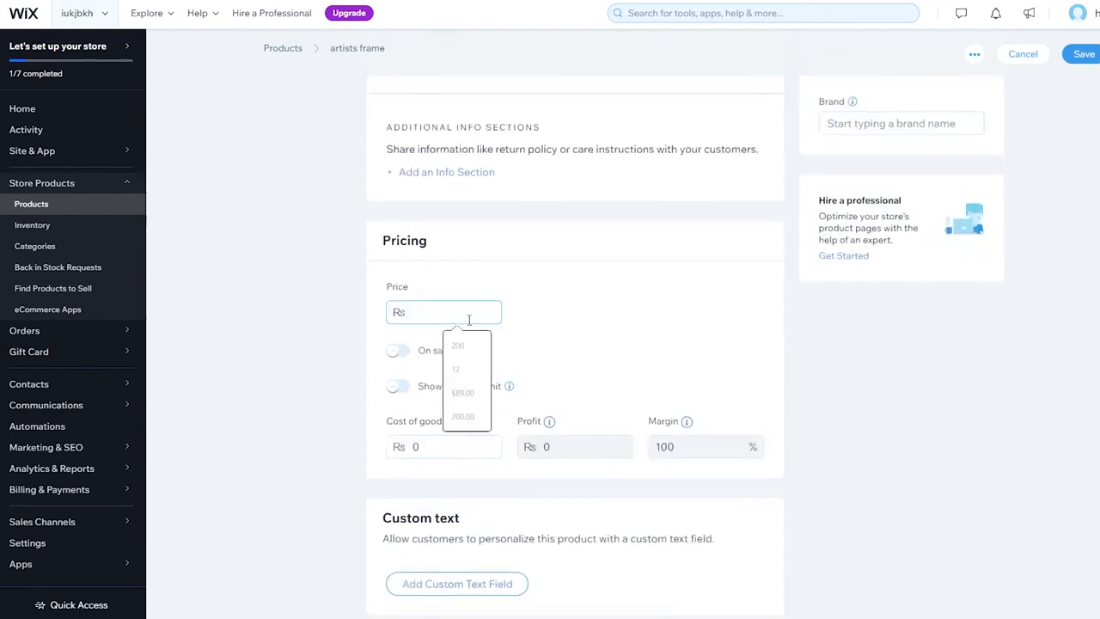
{"action": "type", "text": "99900"}
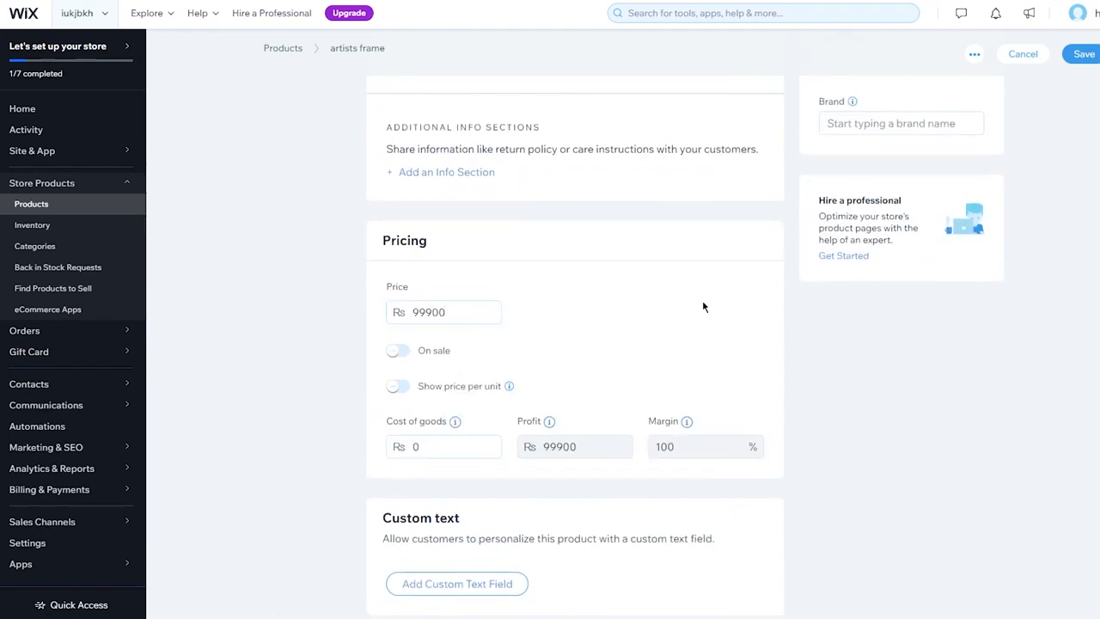
Upload the downloaded Pexels tree photo from the computer and add it as the product image
{"action": "scroll", "coordinate": [702, 300], "scroll_direction": "down", "scroll_amount": 5}
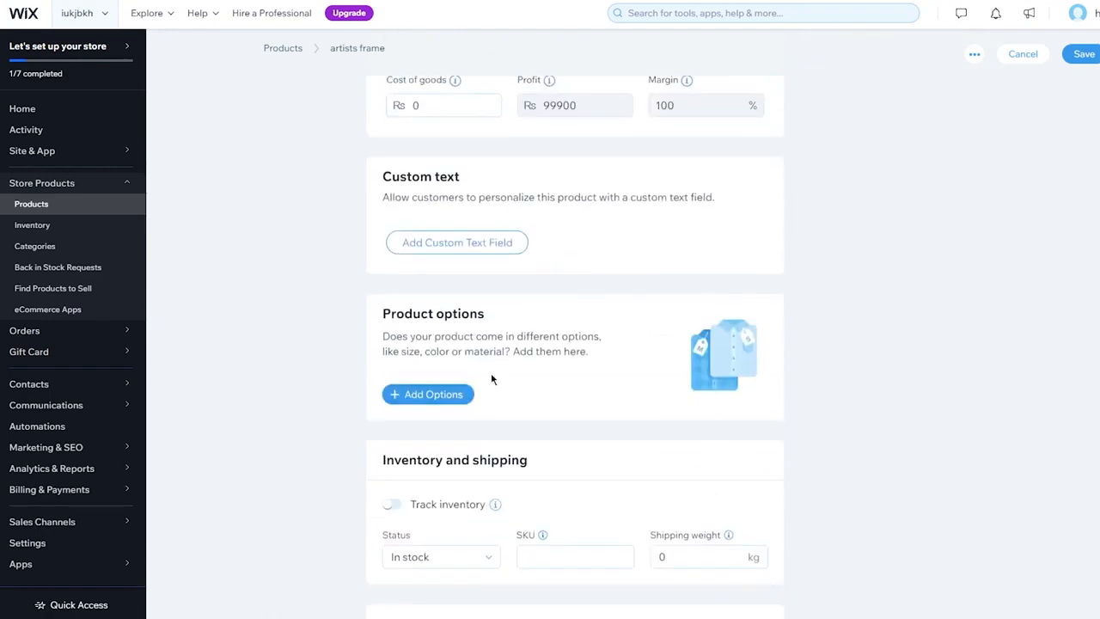
{"action": "scroll", "coordinate": [559, 361], "scroll_direction": "down", "scroll_amount": 2}
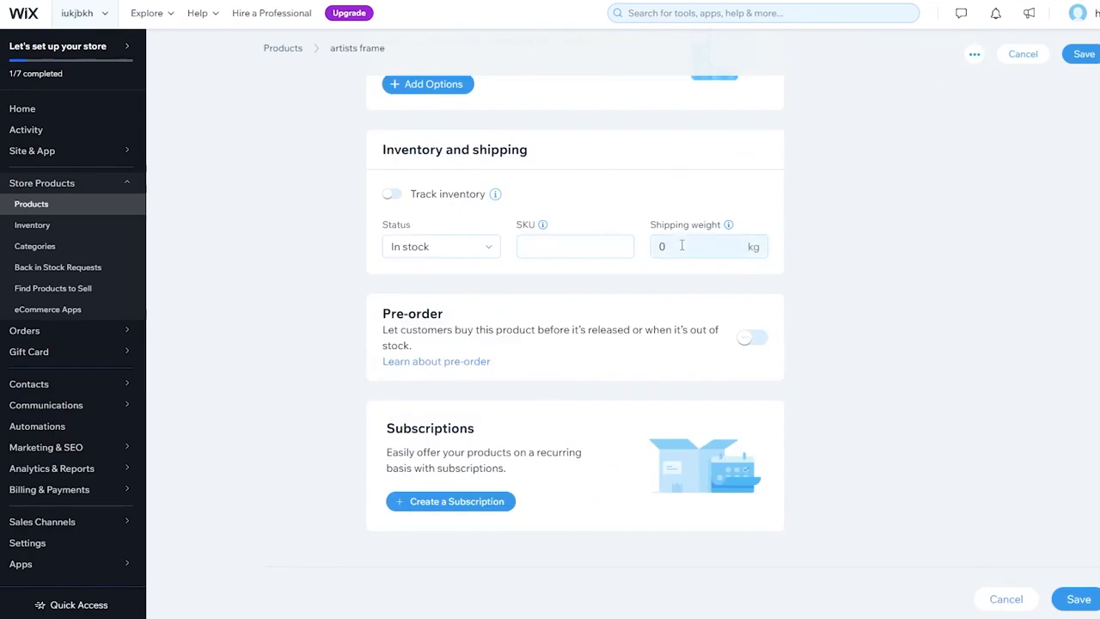
{"action": "scroll", "coordinate": [682, 244], "scroll_direction": "up", "scroll_amount": 10}
{"action": "scroll", "coordinate": [683, 250], "scroll_direction": "down", "scroll_amount": 1}
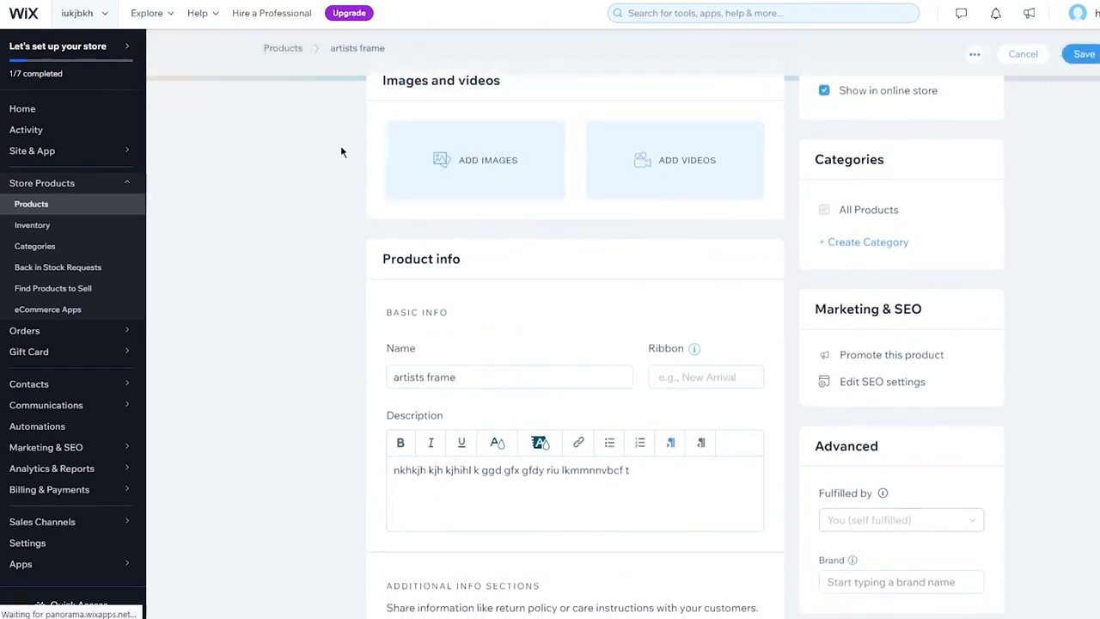
{"action": "left_click", "coordinate": [445, 166]}
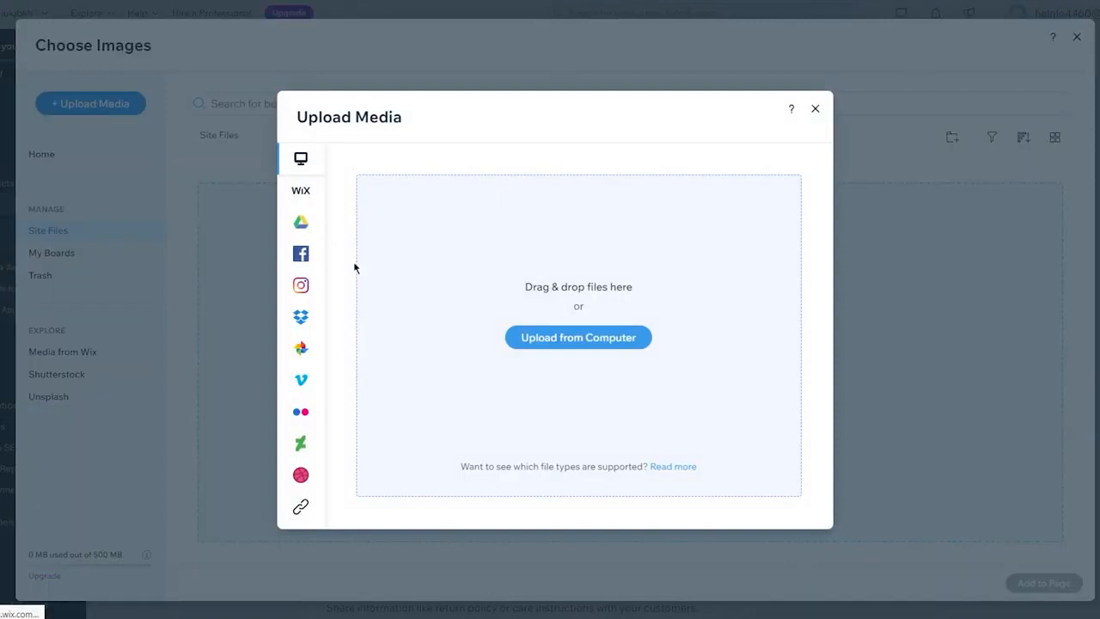
{"action": "left_click", "coordinate": [589, 338]}
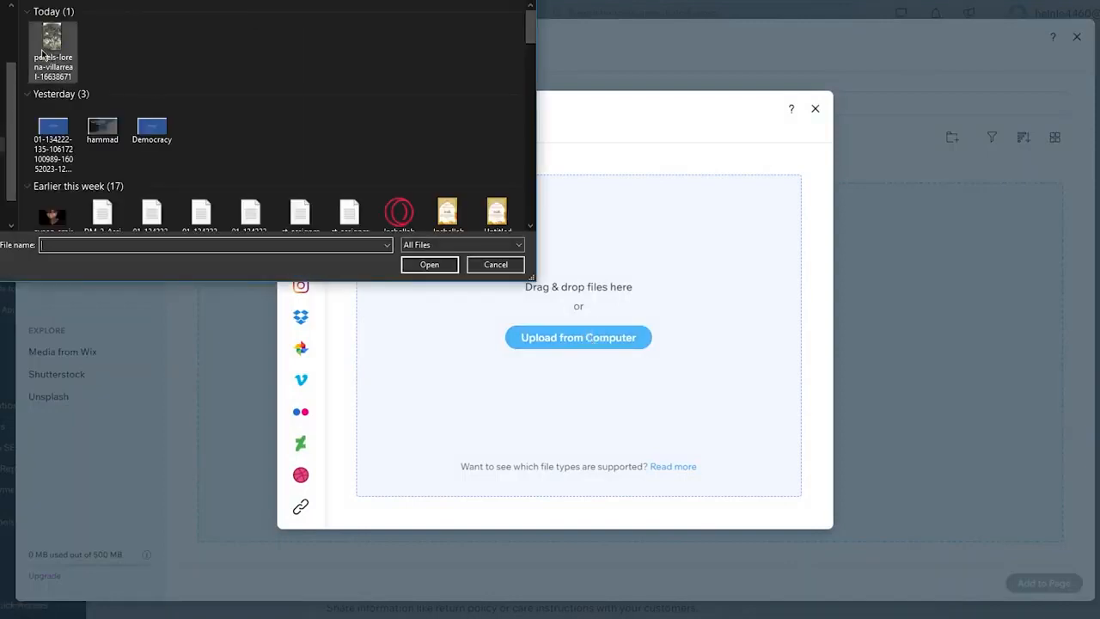
{"action": "double_click", "coordinate": [43, 53]}
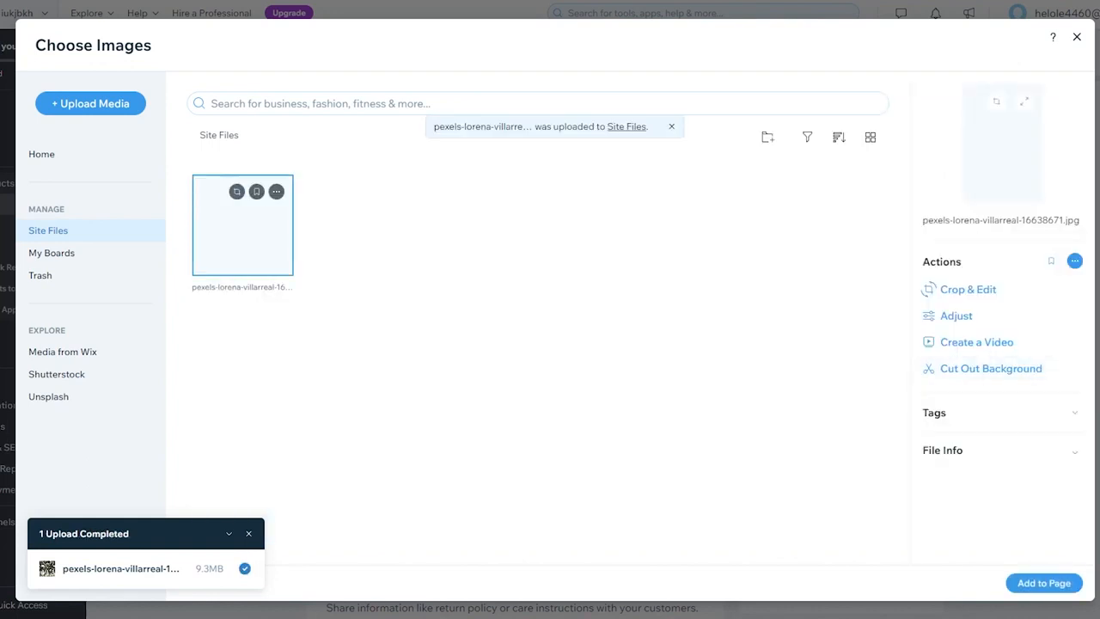
{"action": "left_click", "coordinate": [1044, 583]}
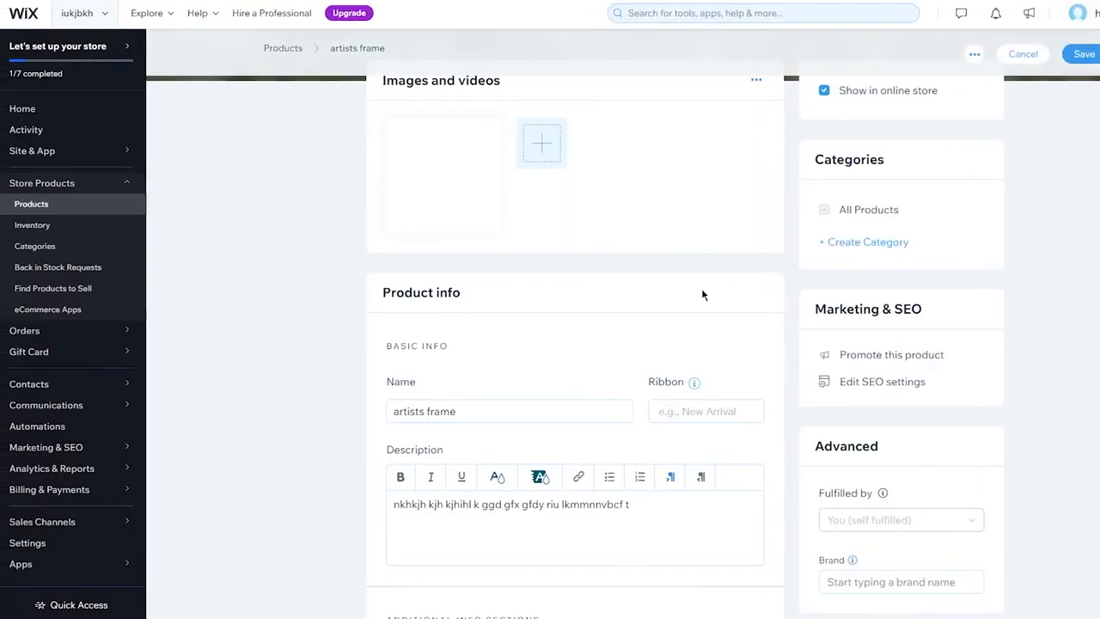
Save the artists frame product and dismiss the setup progress pop-up
{"action": "scroll", "coordinate": [717, 248], "scroll_direction": "down", "scroll_amount": 15}
{"action": "scroll", "coordinate": [716, 248], "scroll_direction": "up", "scroll_amount": 15}
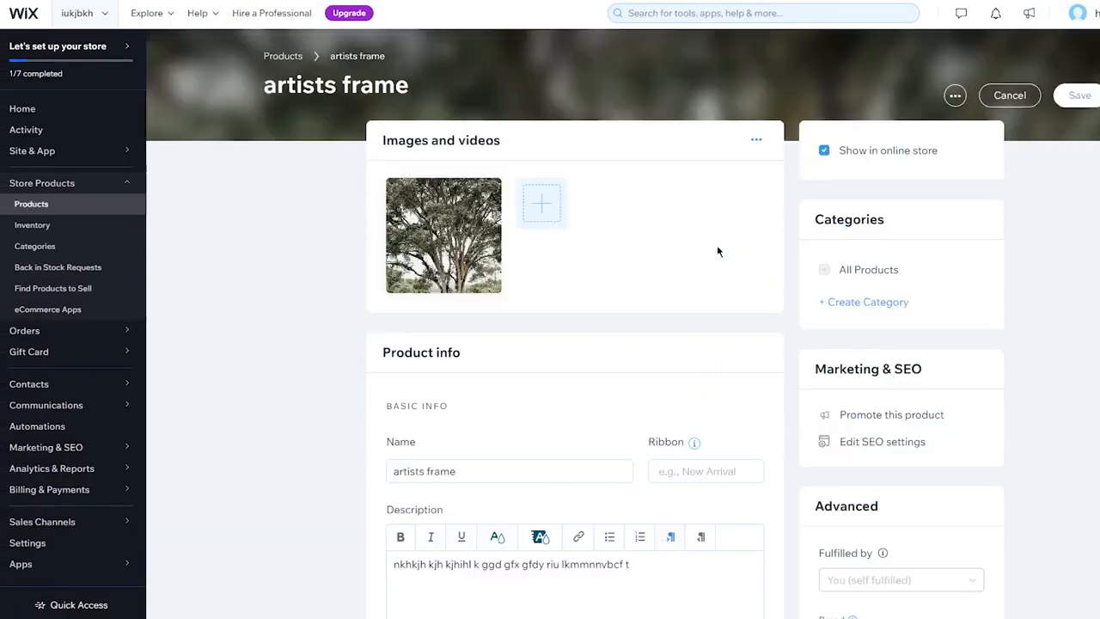
{"action": "left_click", "coordinate": [1074, 95]}
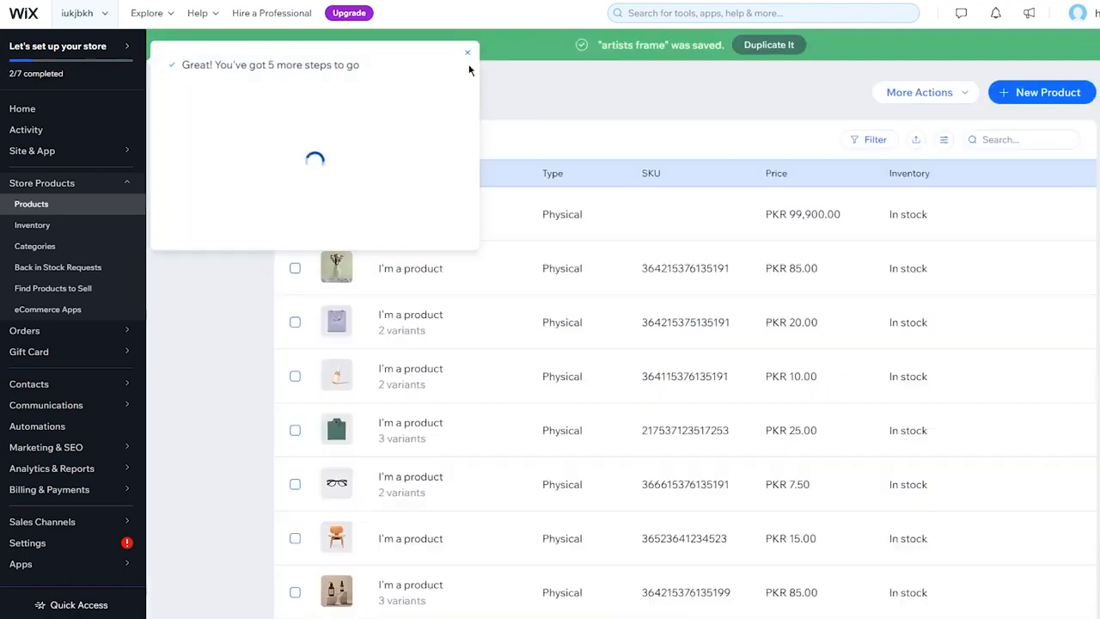
{"action": "left_click", "coordinate": [467, 53]}
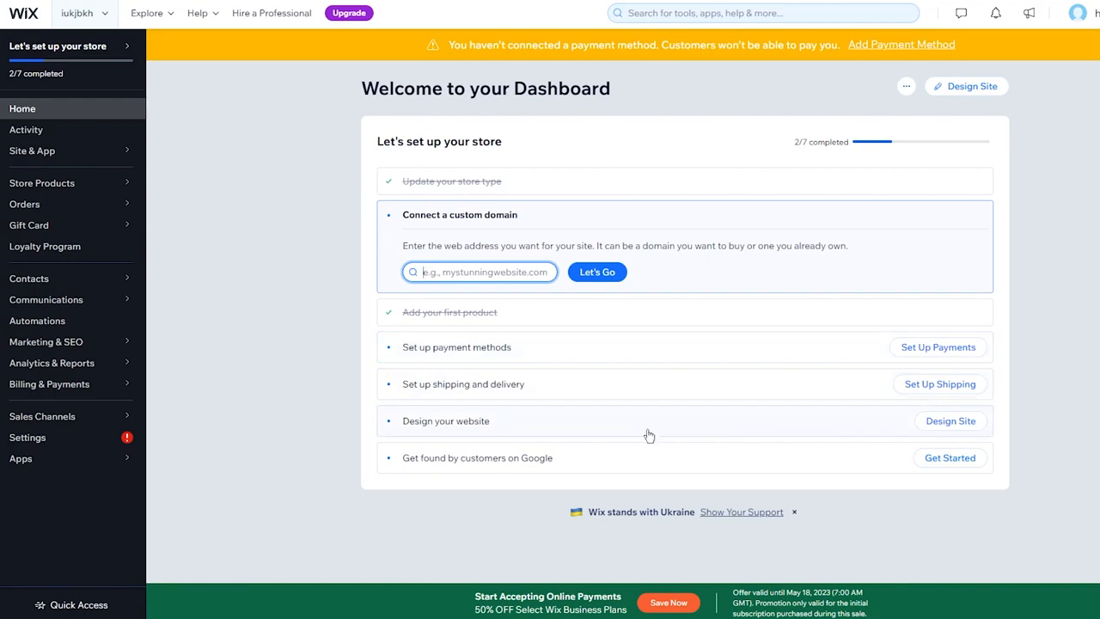
Open the payment methods setup from the checklist and review the additional payment options
{"action": "left_click", "coordinate": [761, 353]}
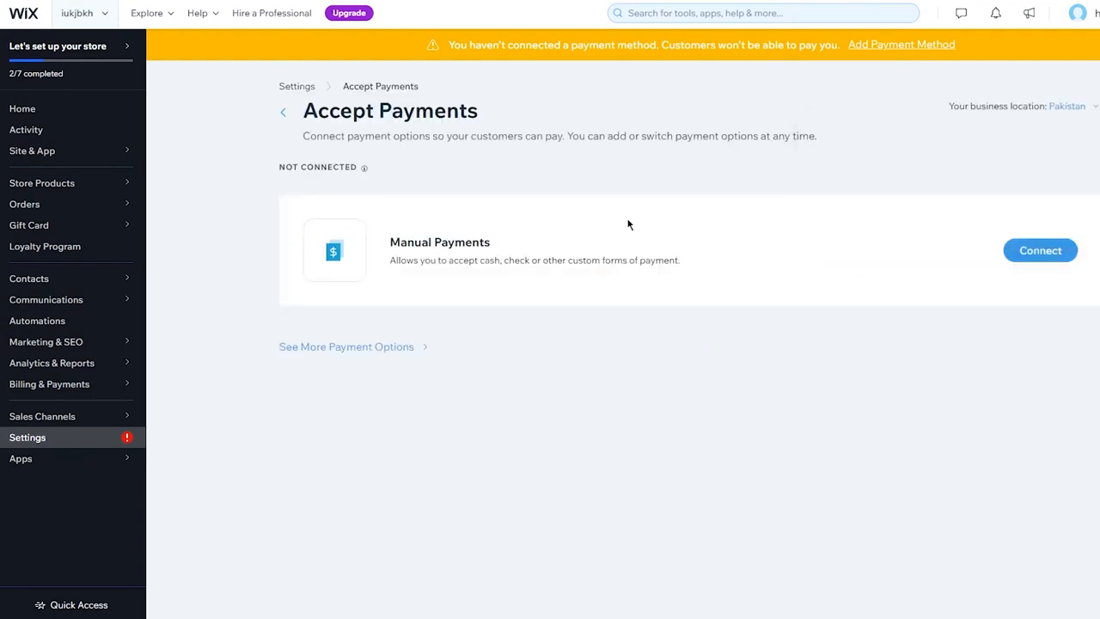
{"action": "left_click", "coordinate": [378, 345]}
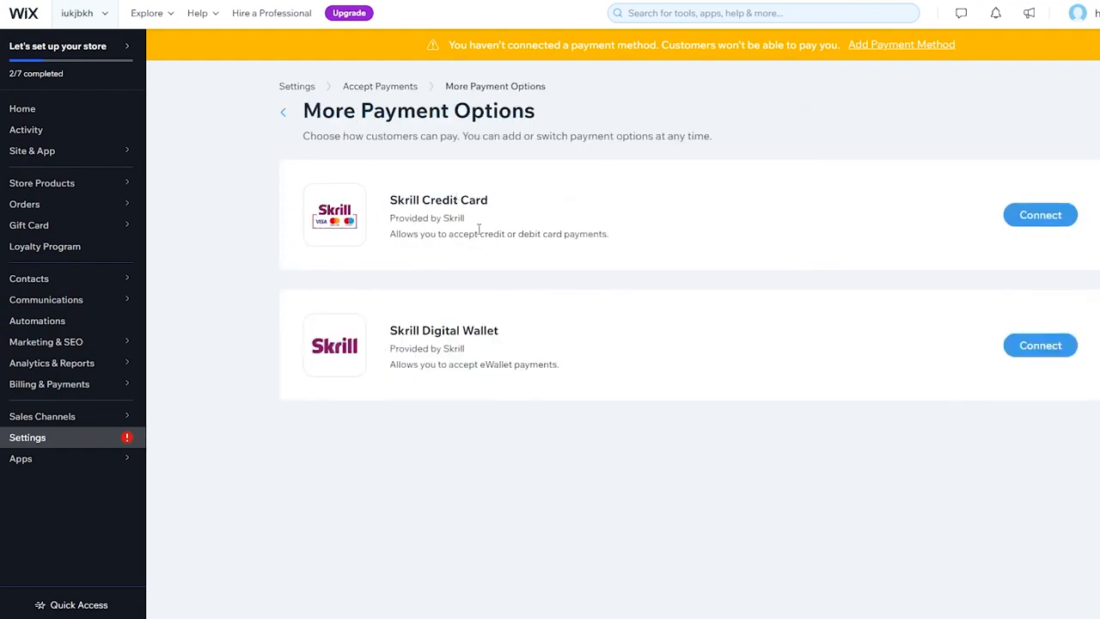
{"action": "left_click", "coordinate": [285, 112]}
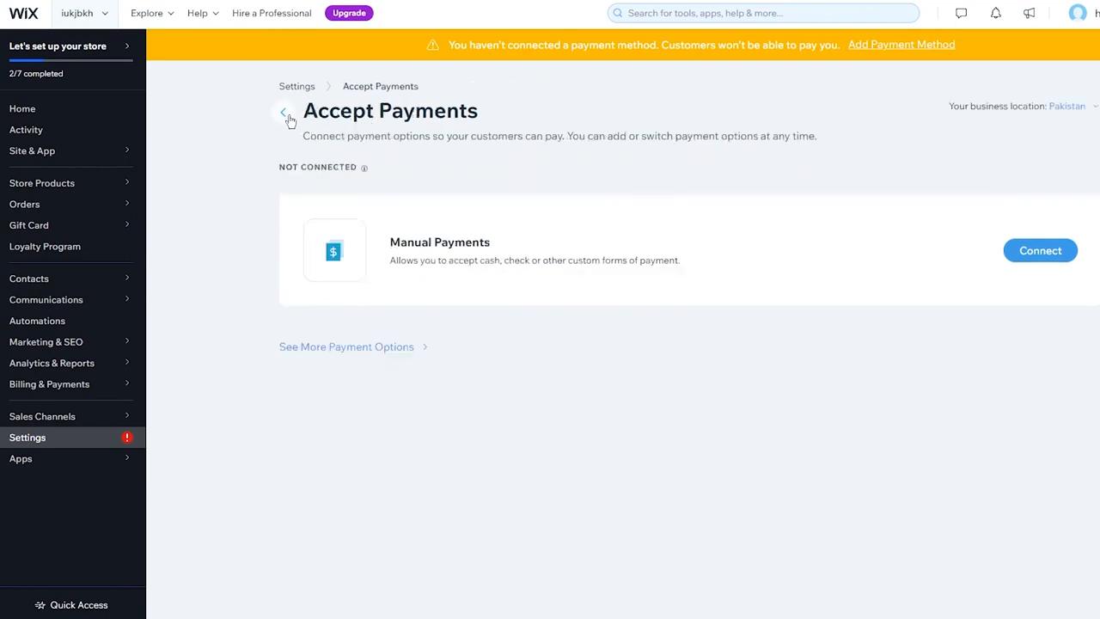